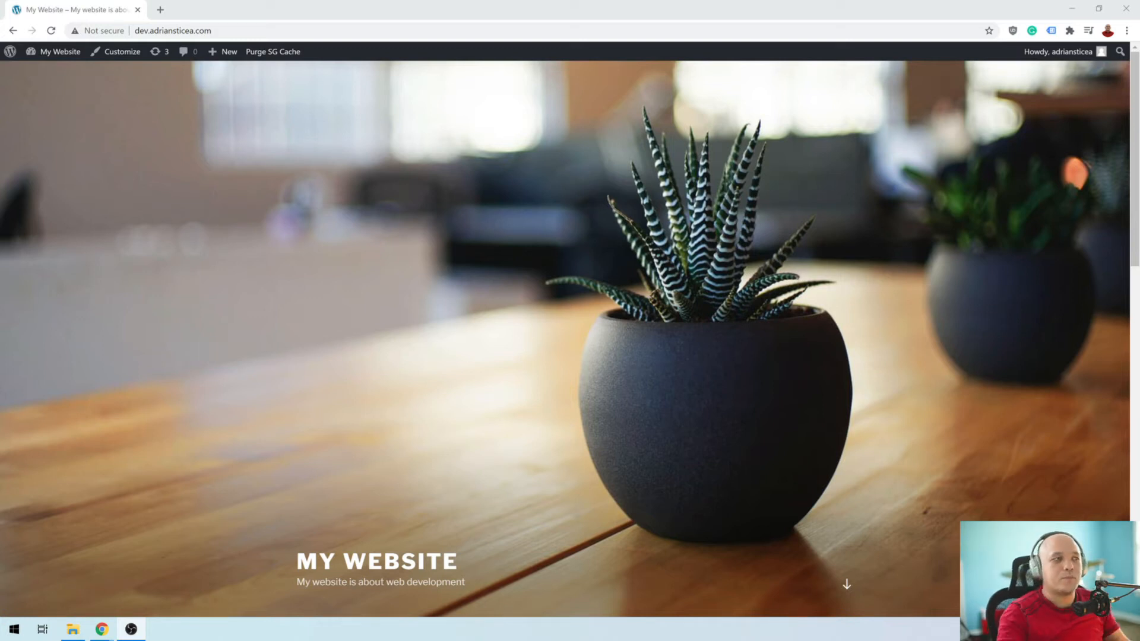
Go to the site's admin dashboard and open the page for adding new plugins
left_click(57, 57)
mouse_move(52, 313)
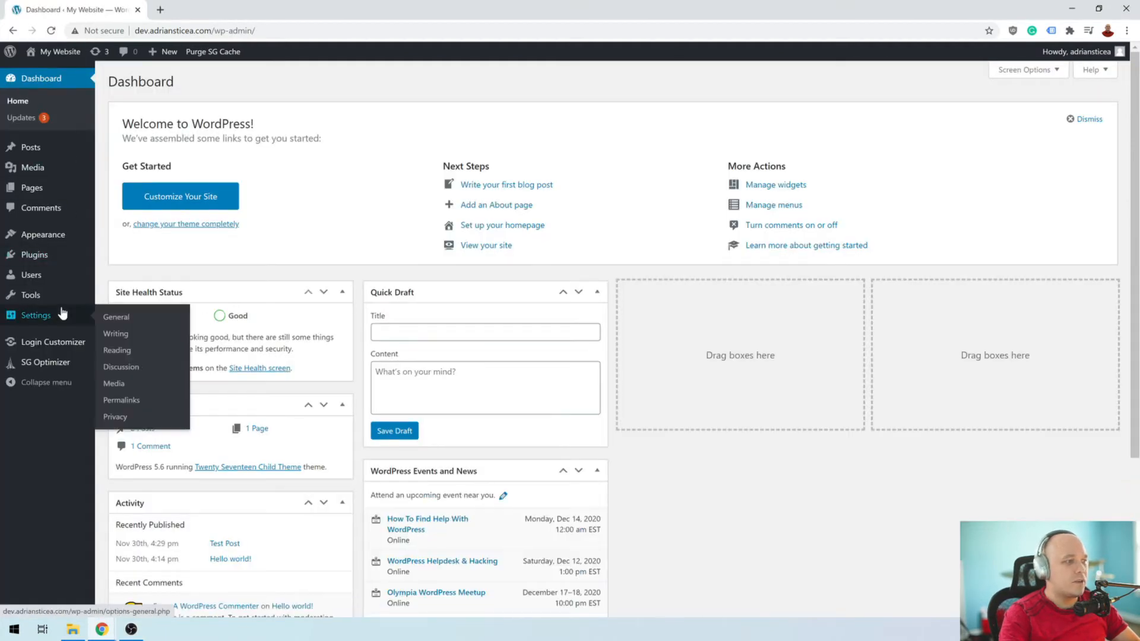
mouse_move(59, 255)
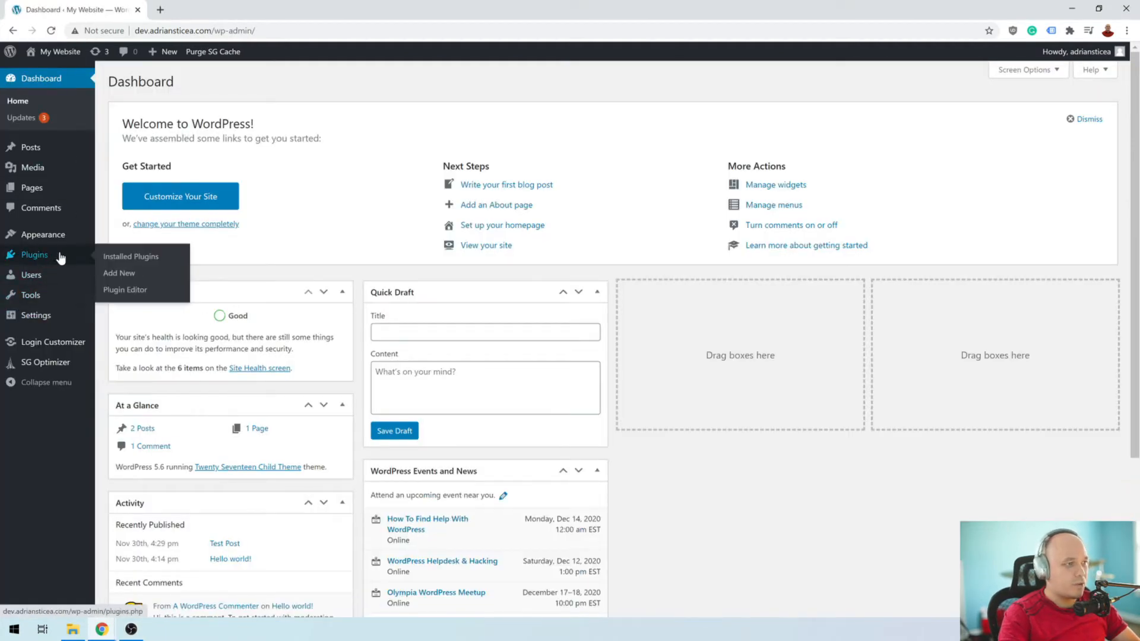
left_click(128, 273)
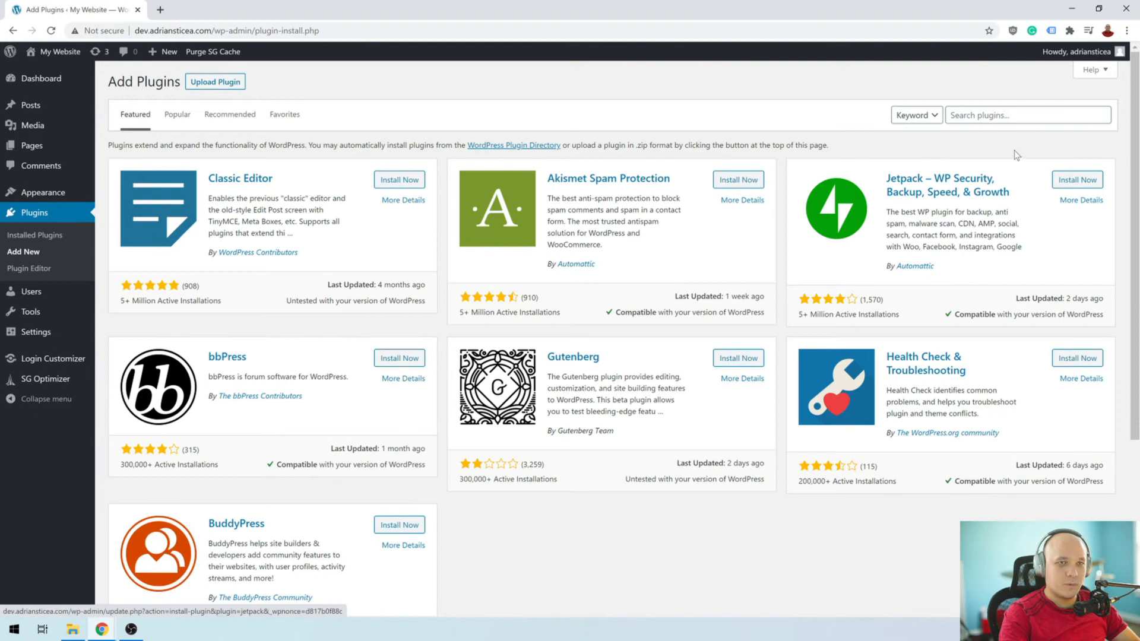
Search the plugin directory for "membership", and install and activate the Paid Memberships Pro plugin
left_click(1009, 115)
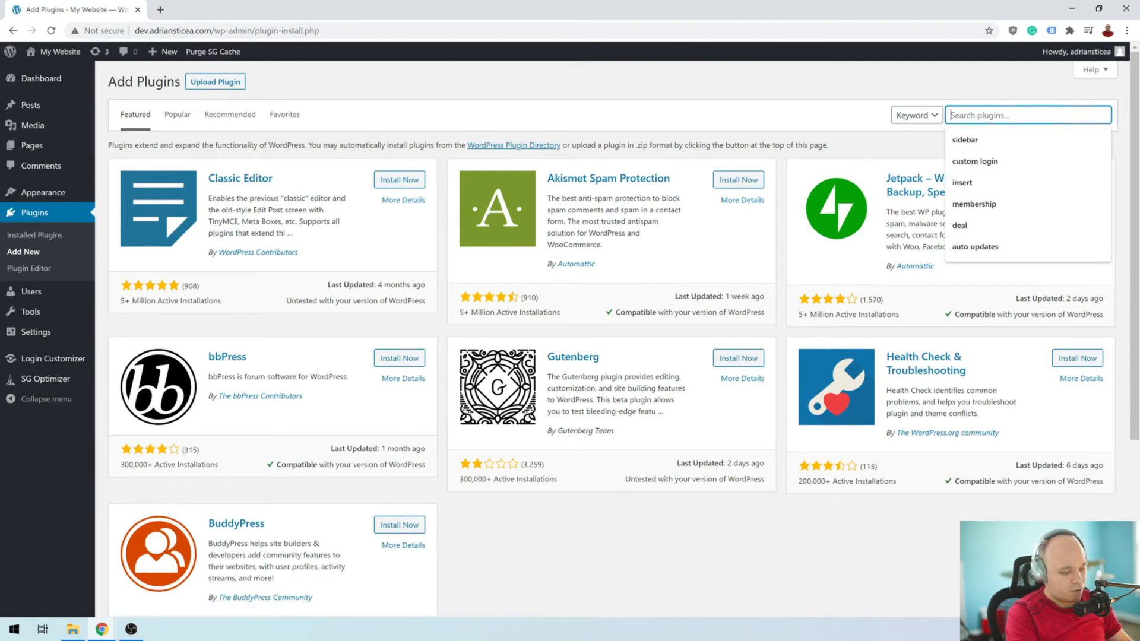
type("members")
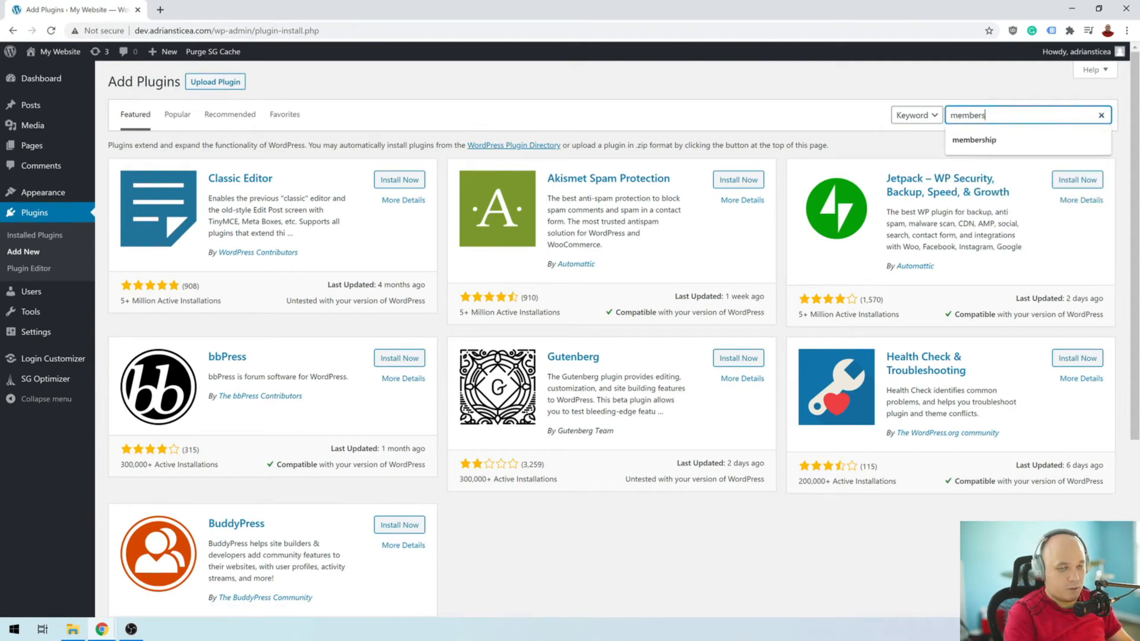
key("Down")
key("Return")
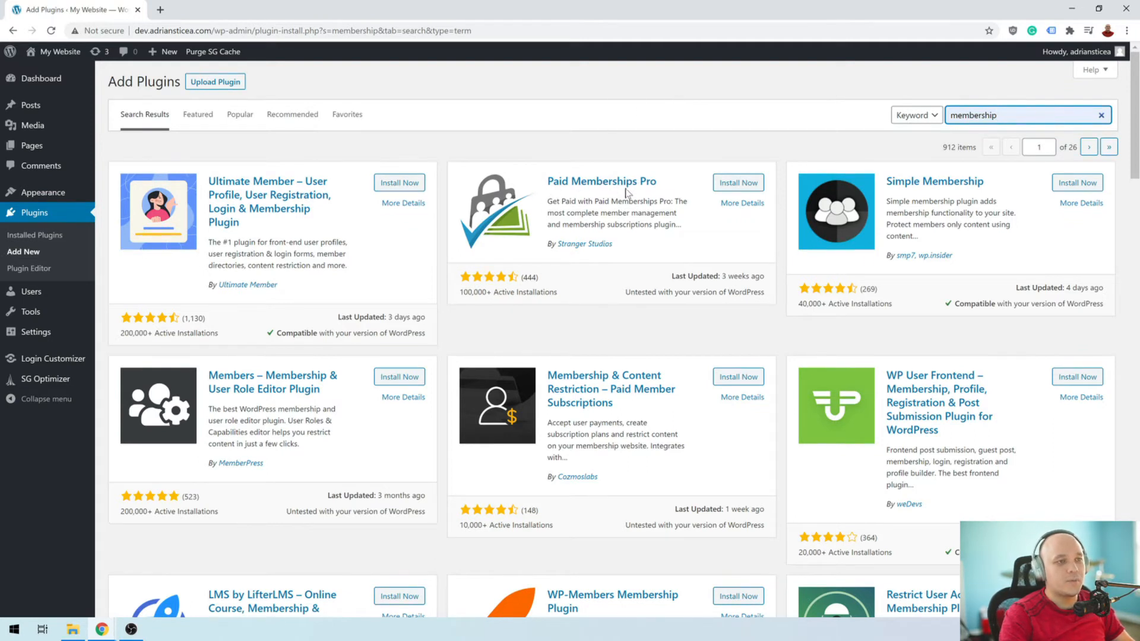
left_click(746, 184)
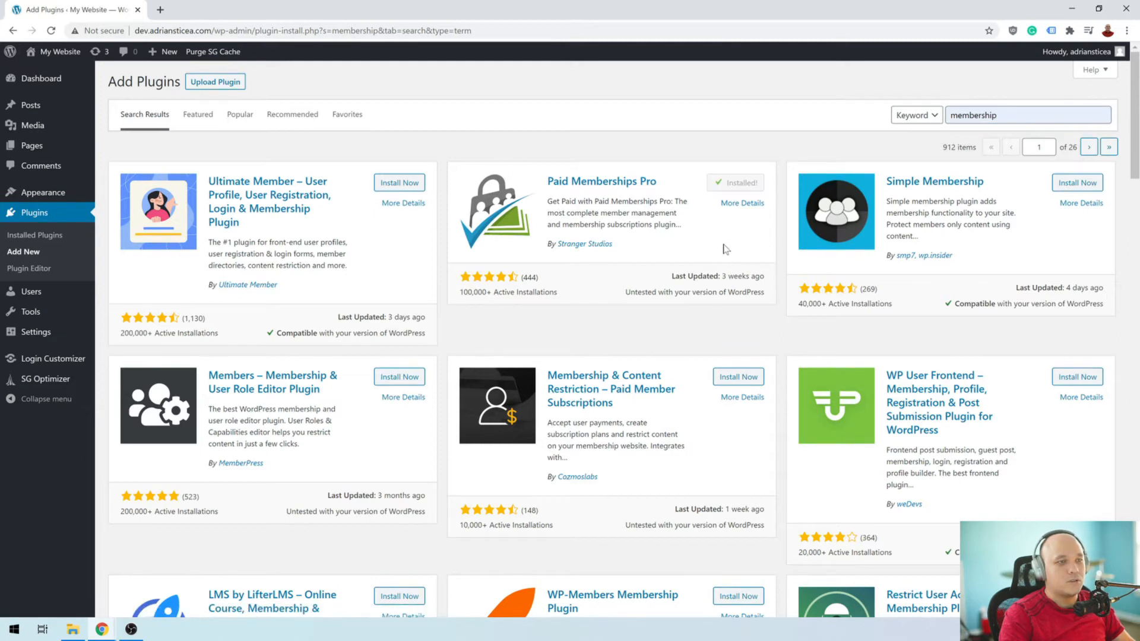
left_click(746, 182)
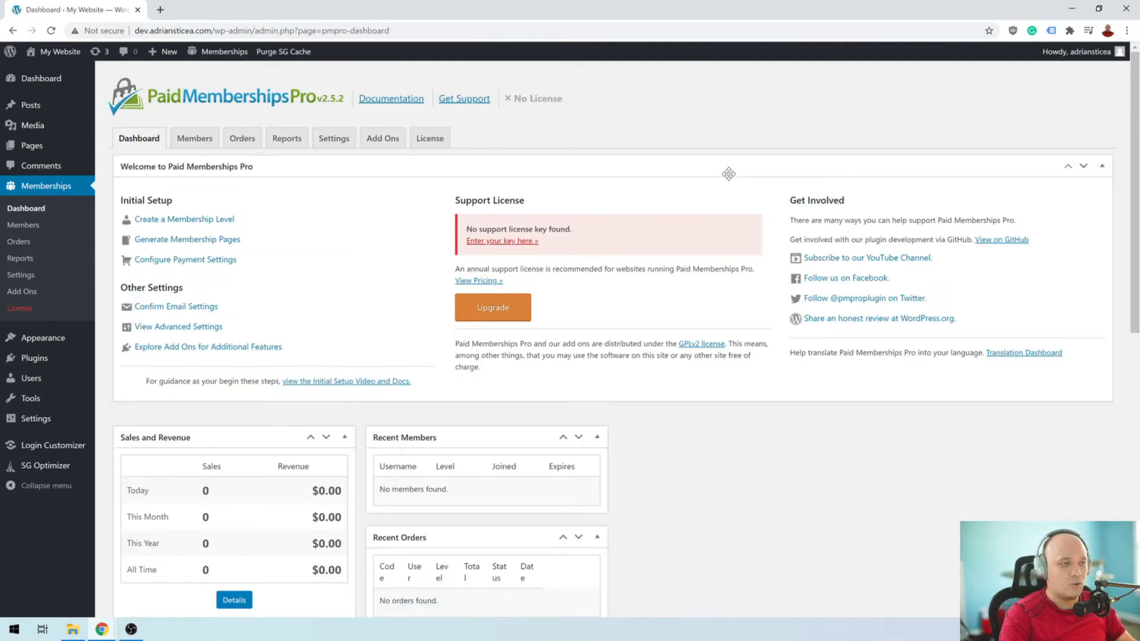
Have Paid Memberships Pro generate its required frontend pages automatically and save the page settings
left_click(337, 144)
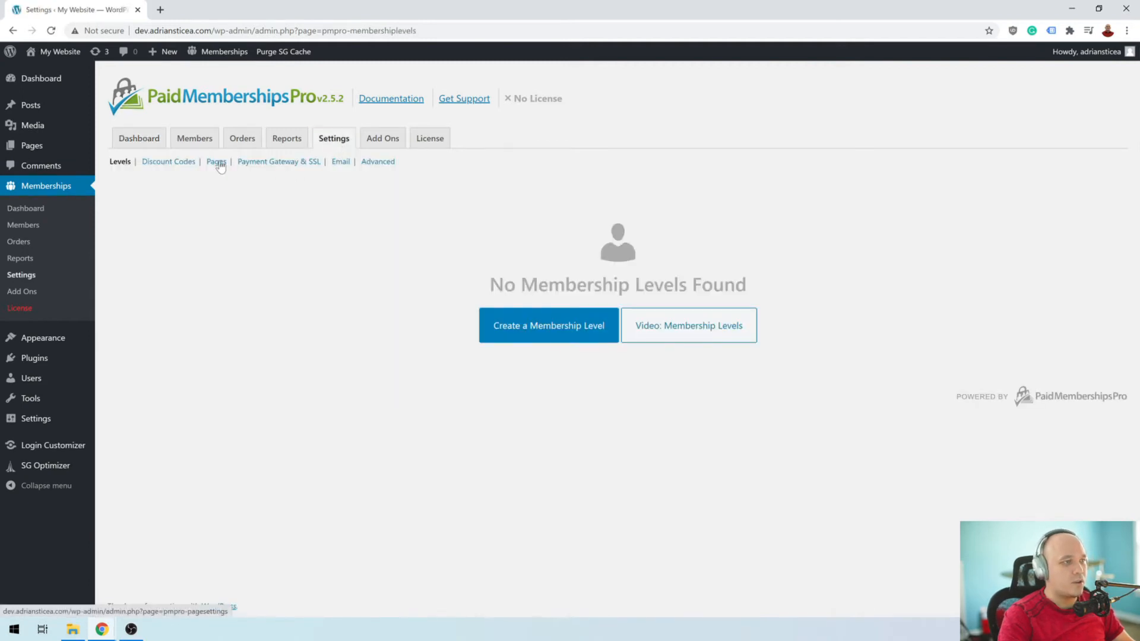
left_click(216, 161)
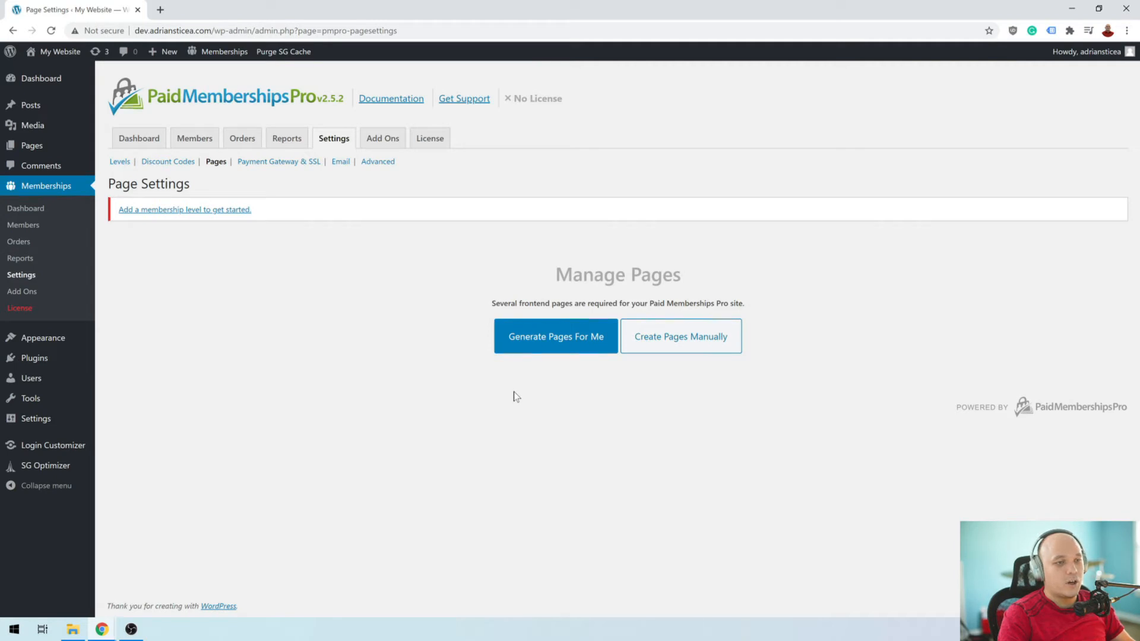
left_click(547, 343)
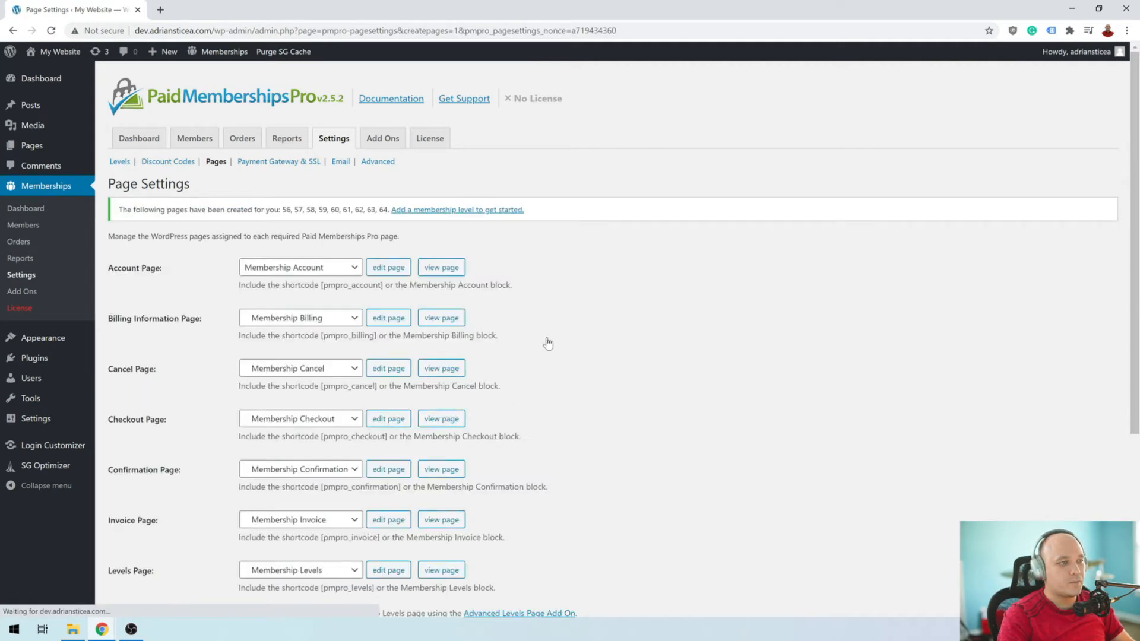
scroll(490, 305, "down", 5)
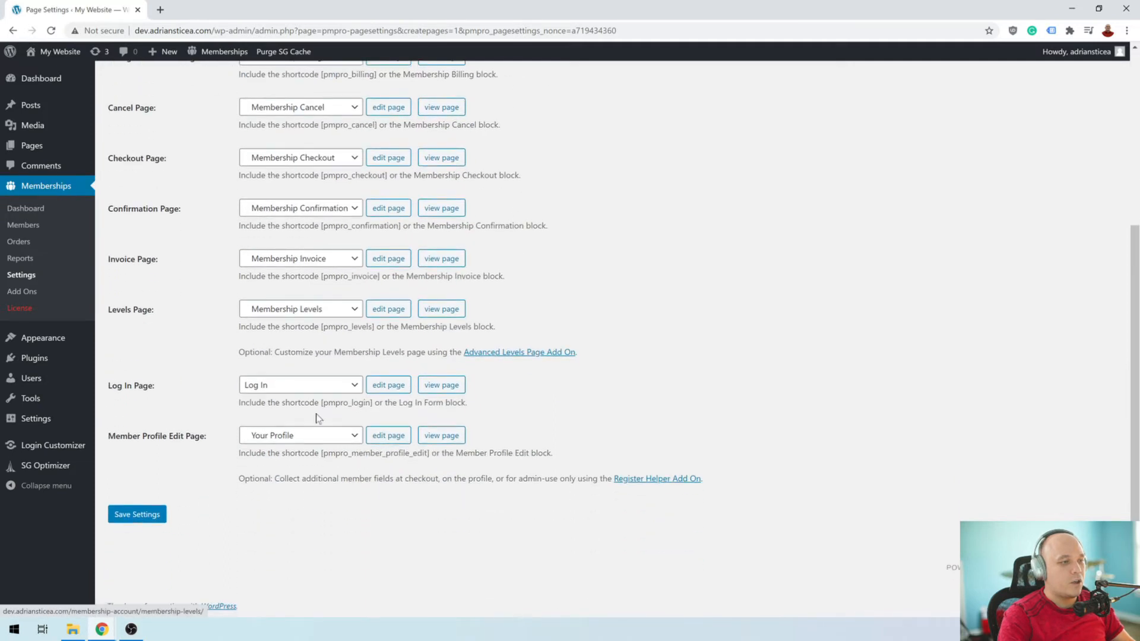
left_click(120, 515)
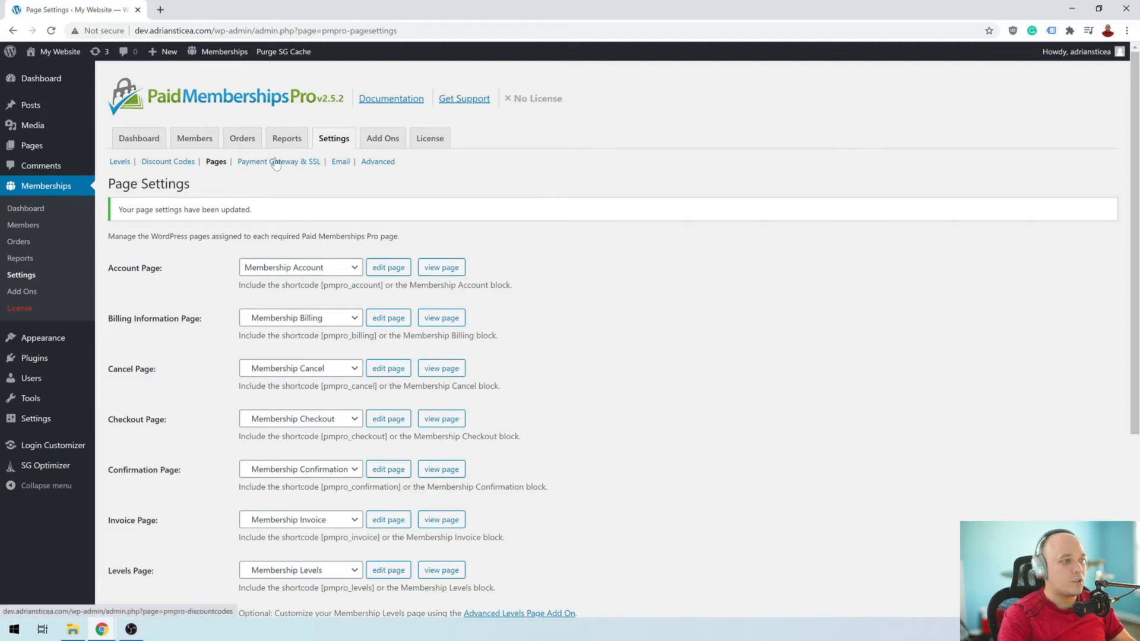
Start a new membership level in the Paid Memberships Pro settings and name it "Free"
left_click(120, 162)
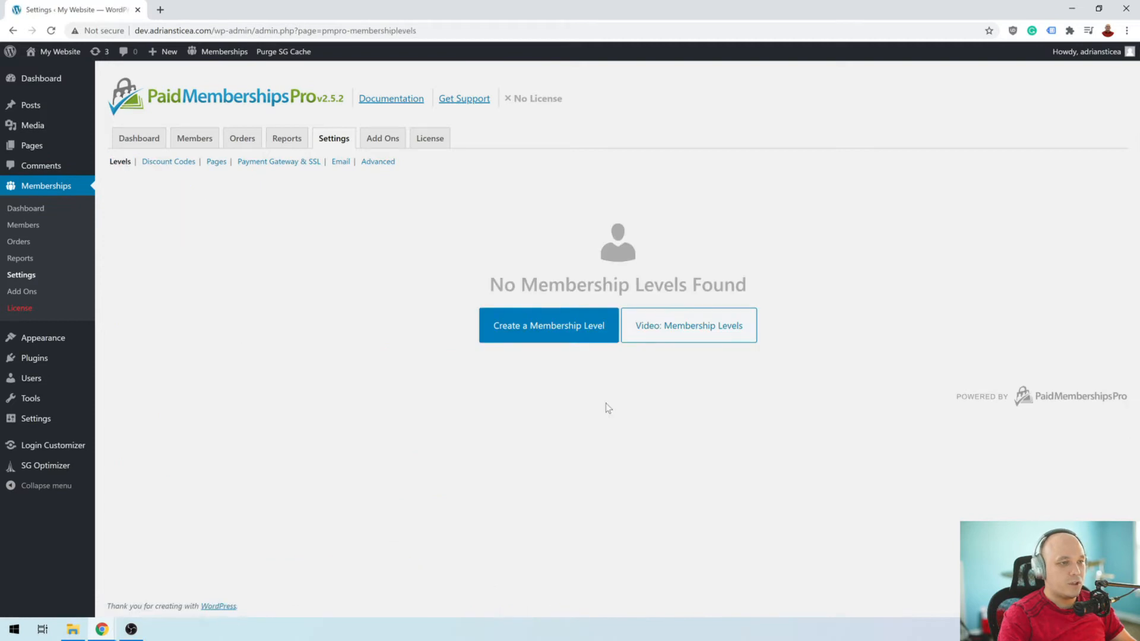
left_click(545, 332)
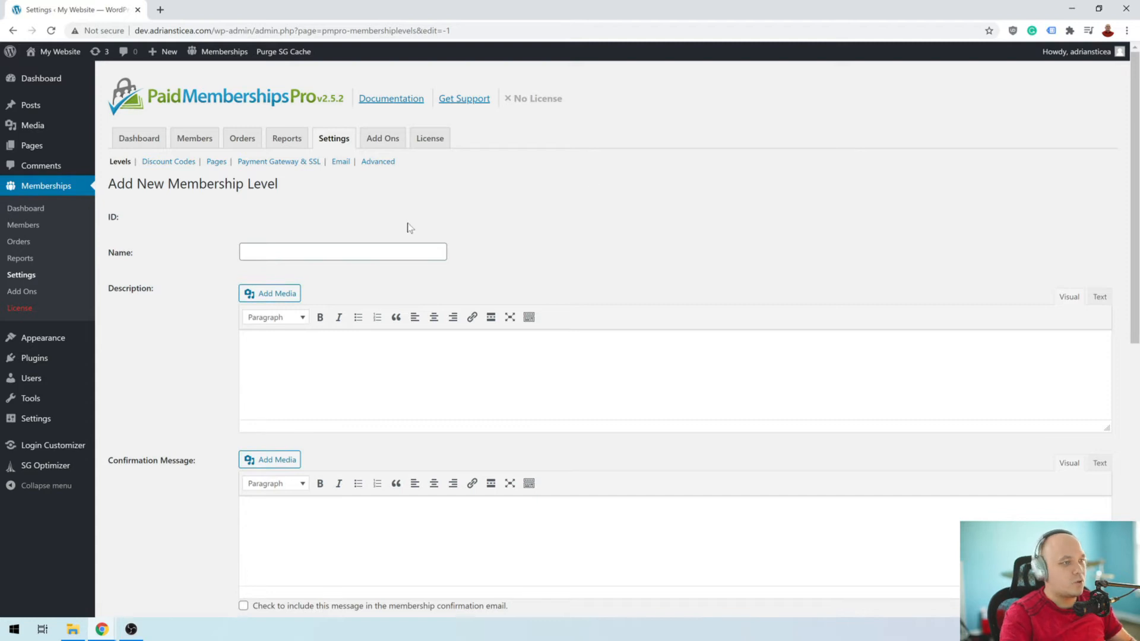
left_click(407, 251)
type("Free")
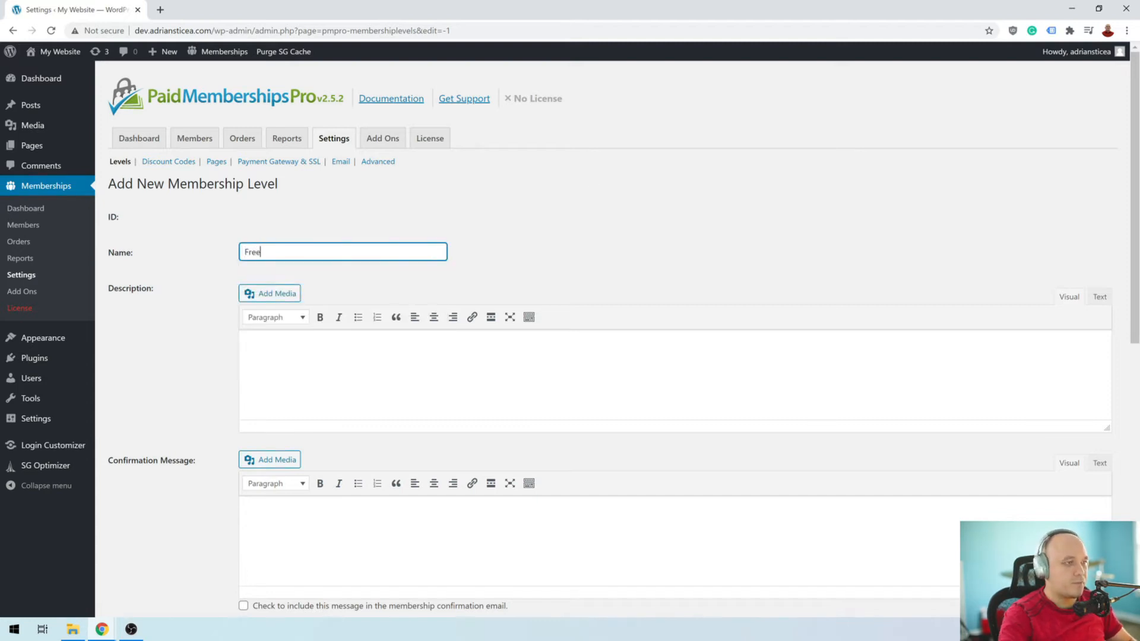
Enter the level description "With this membership level you will be able to access our exclusive content" and save the level
left_click(417, 363)
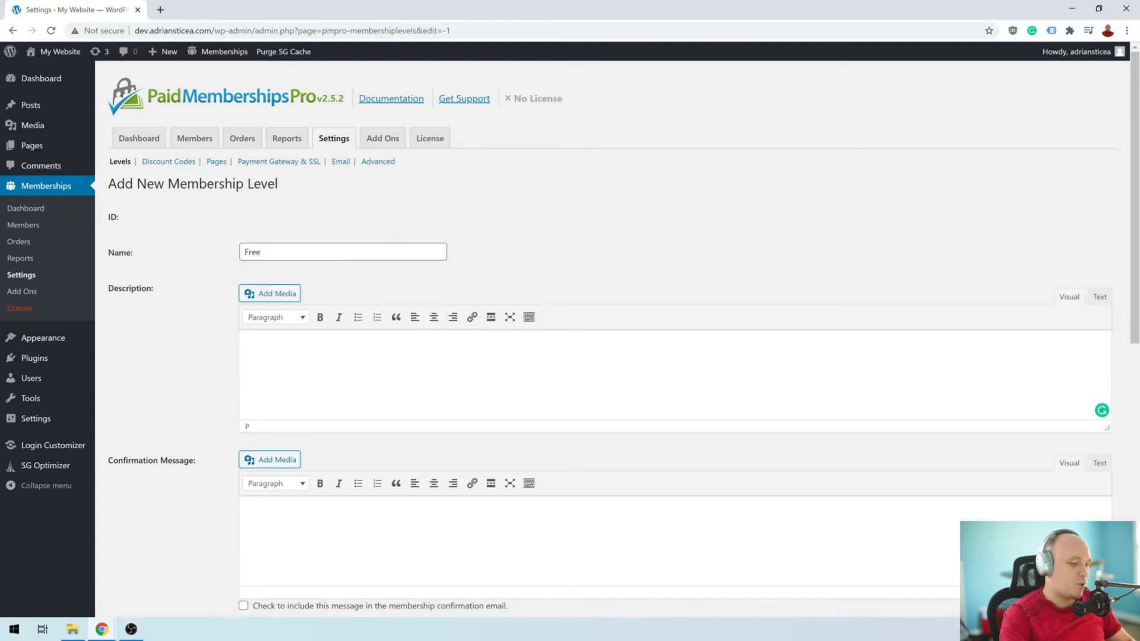
type("With this membership level you will be able to access ")
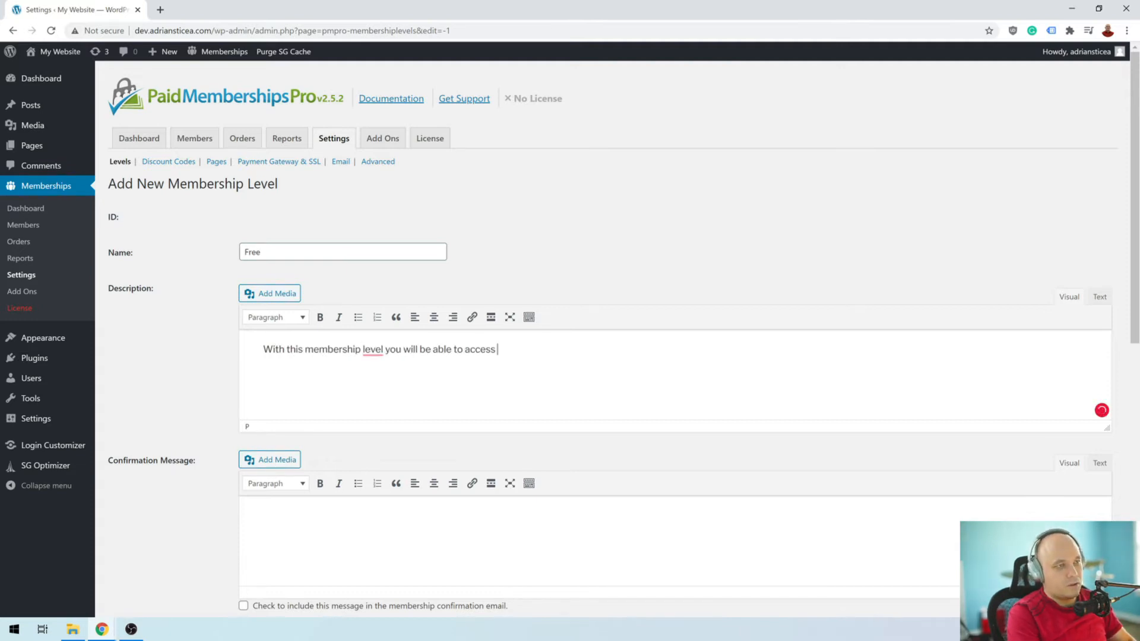
type("our exclusive content")
scroll(113, 233, "down", 4)
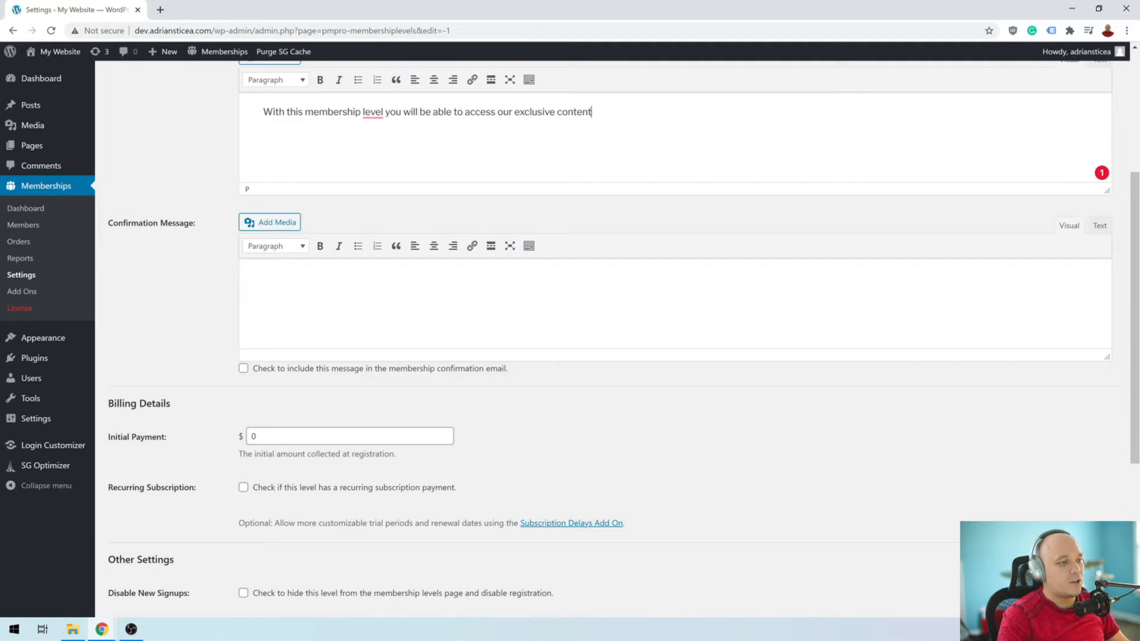
scroll(570, 354, "down", 2)
scroll(617, 353, "down", 2)
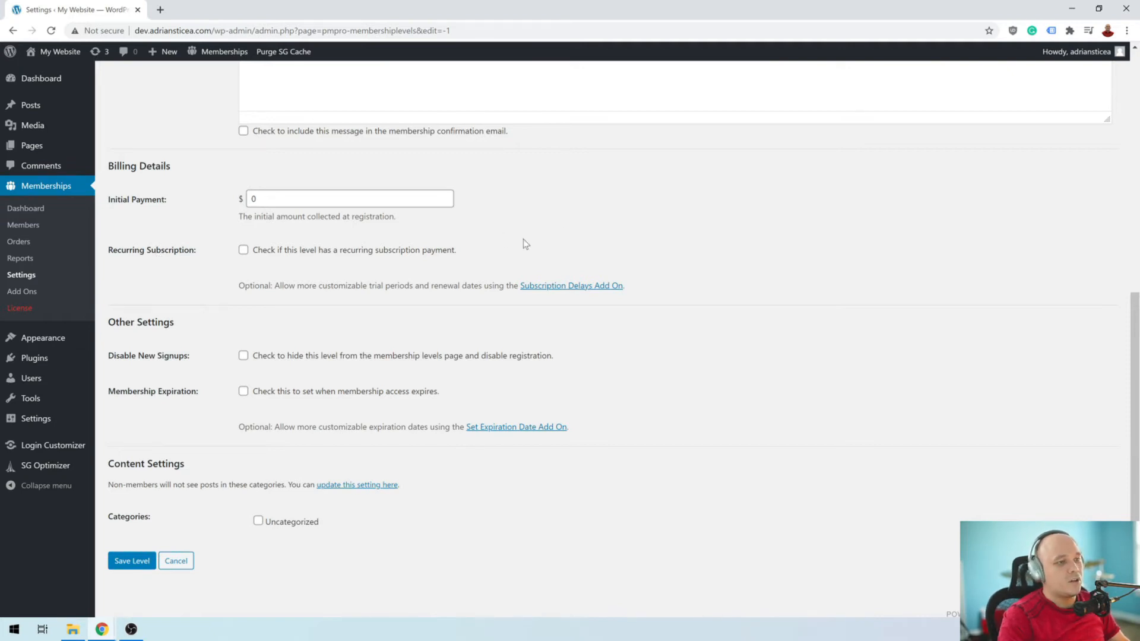
scroll(525, 232, "down", 1)
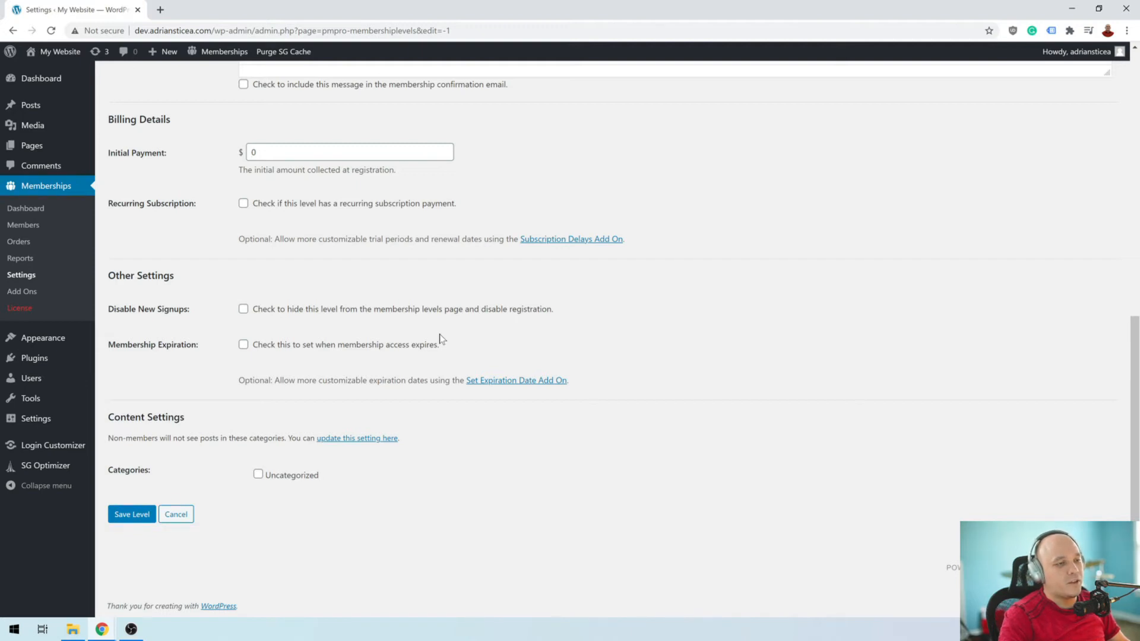
left_click(143, 516)
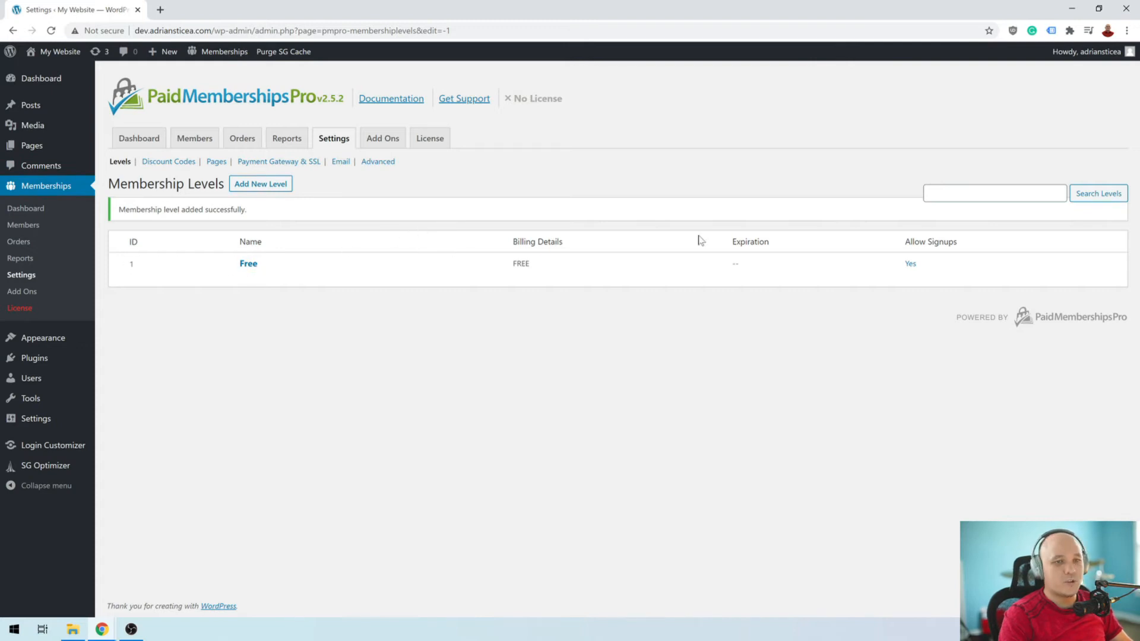
Edit the post "Test Post" to require the Free membership and update it
left_click(25, 109)
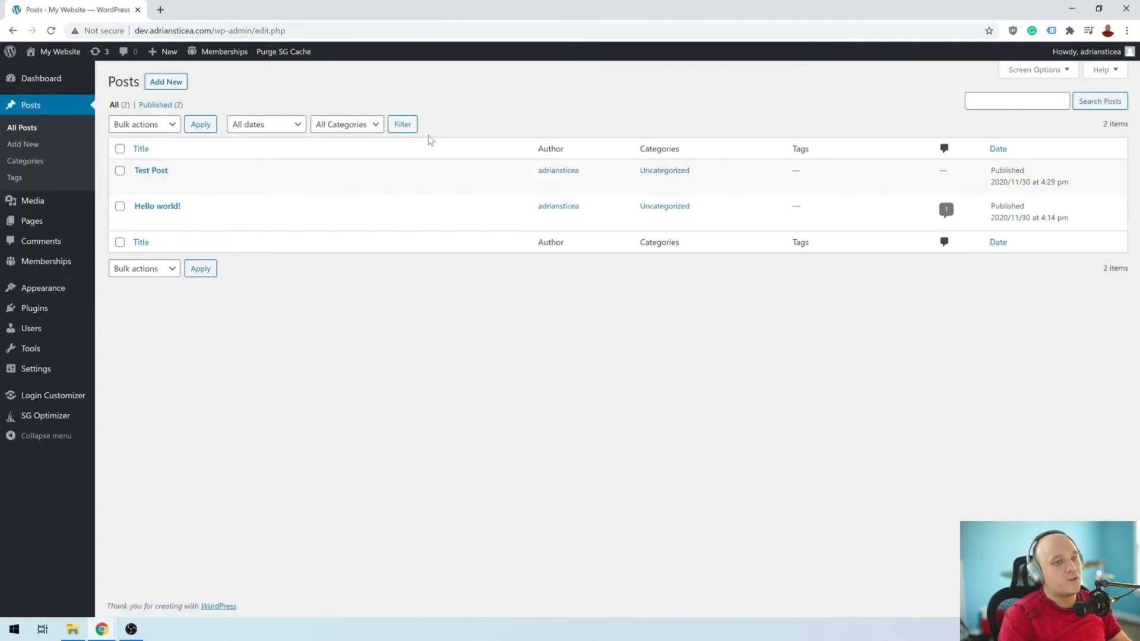
left_click(153, 173)
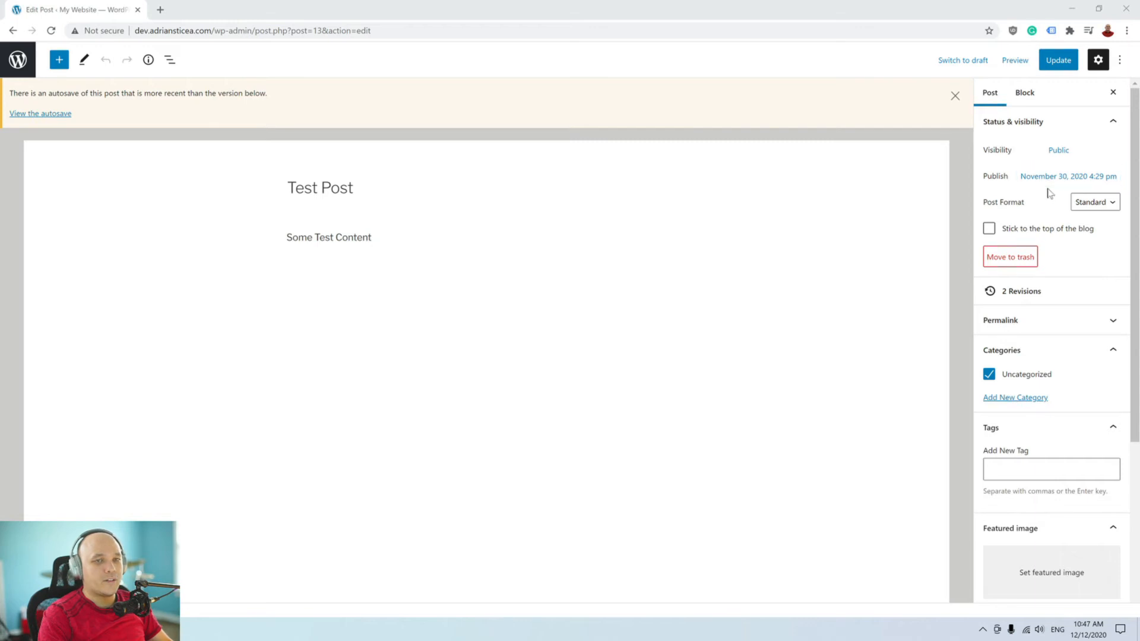
scroll(1048, 198, "down", 4)
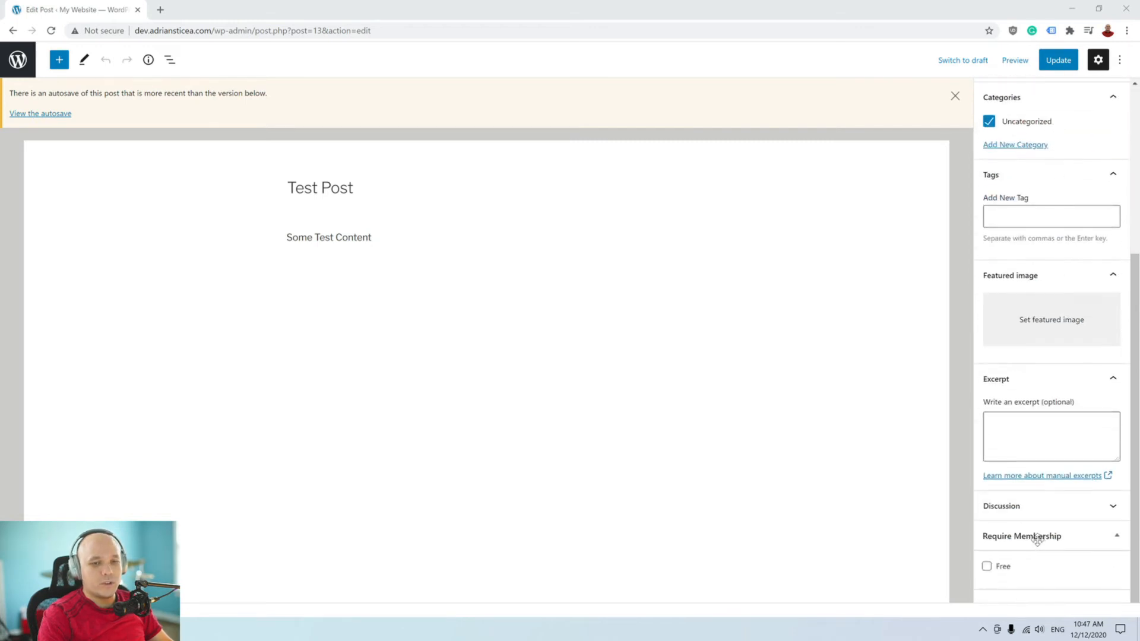
left_click(987, 566)
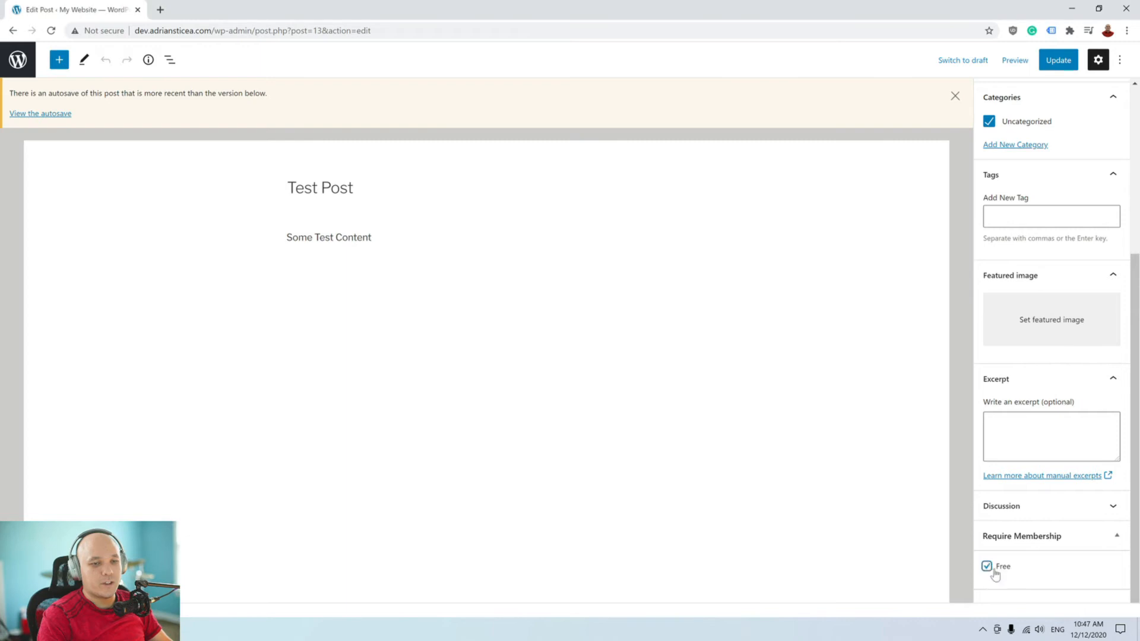
left_click(1051, 62)
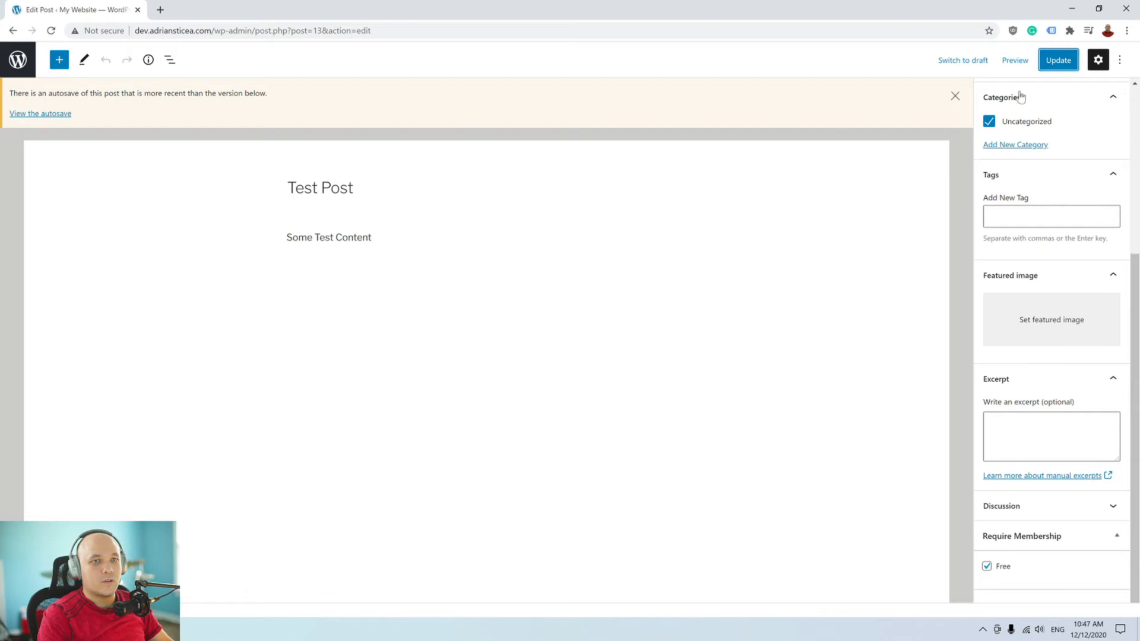
Preview the restricted post in a new tab and follow its Join Now link to the membership levels page
left_click(1014, 60)
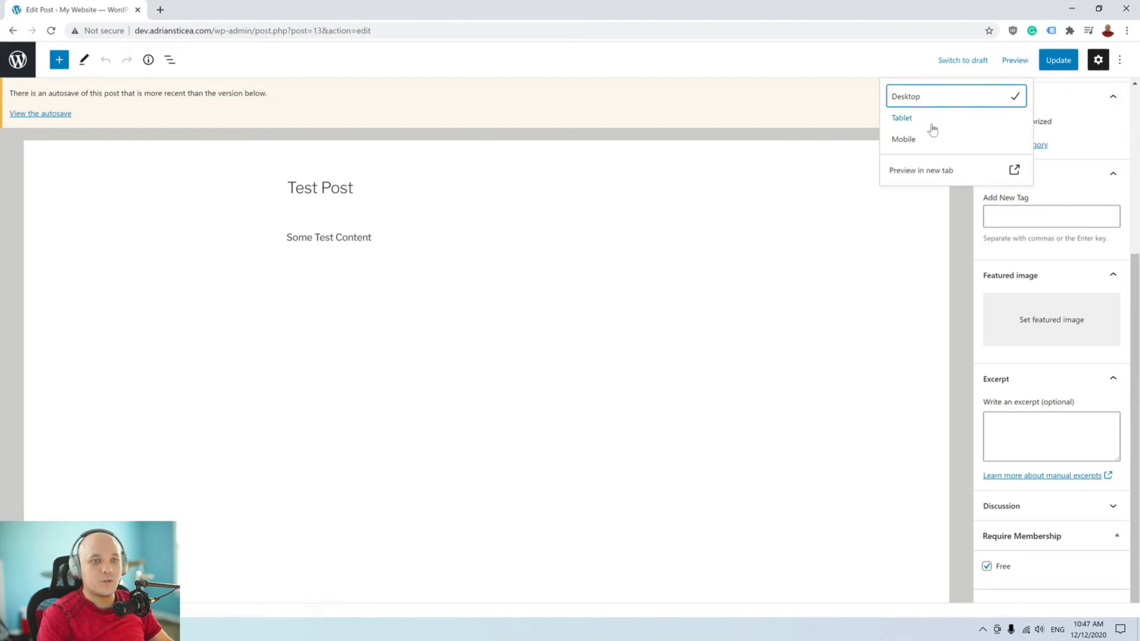
left_click(930, 171)
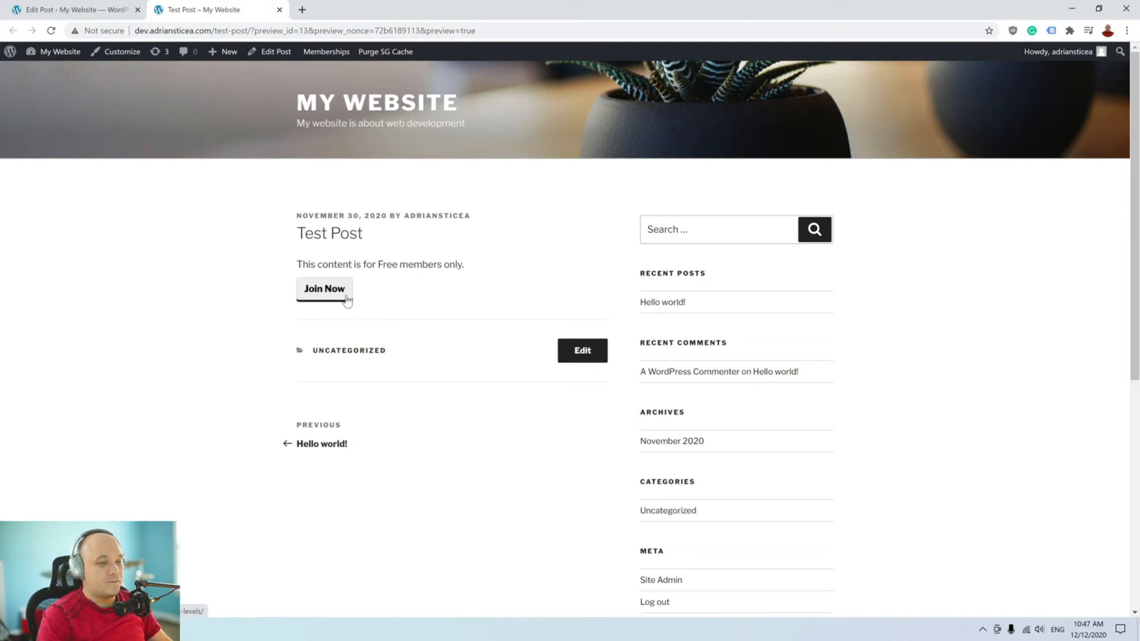
left_click(313, 295)
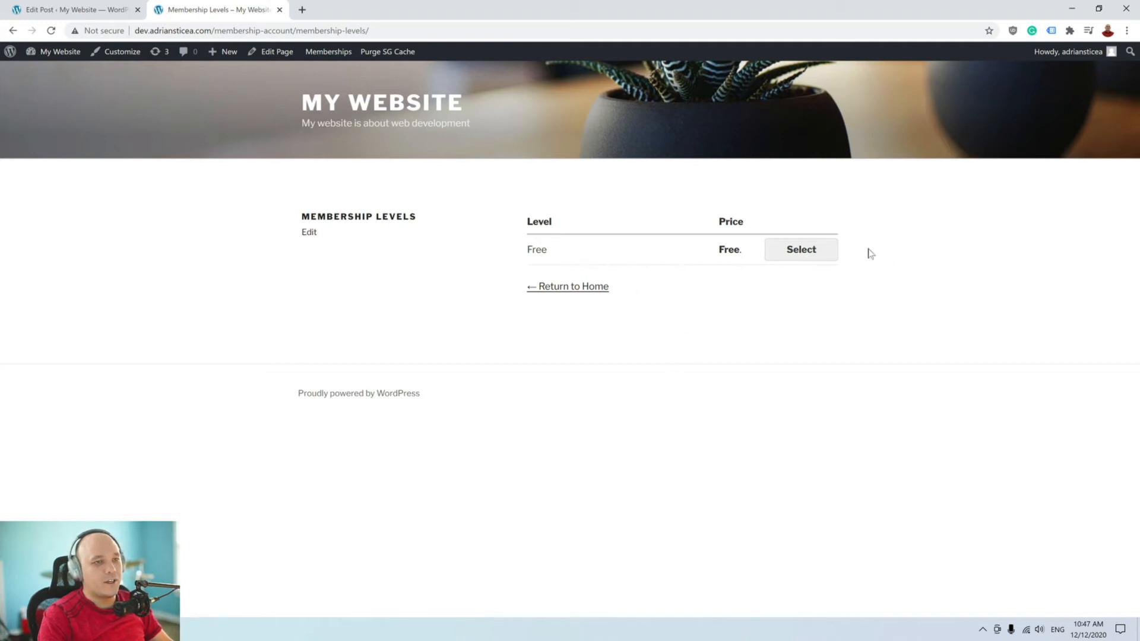
Sign up for the Free membership level through checkout and view the membership account page
left_click(817, 249)
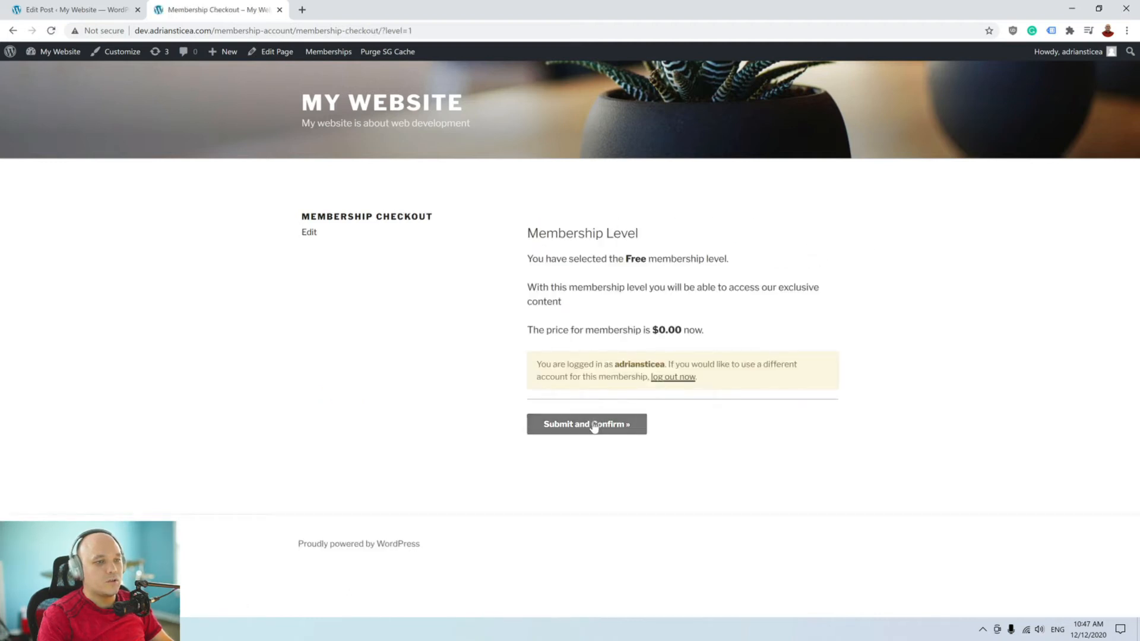
left_click(560, 435)
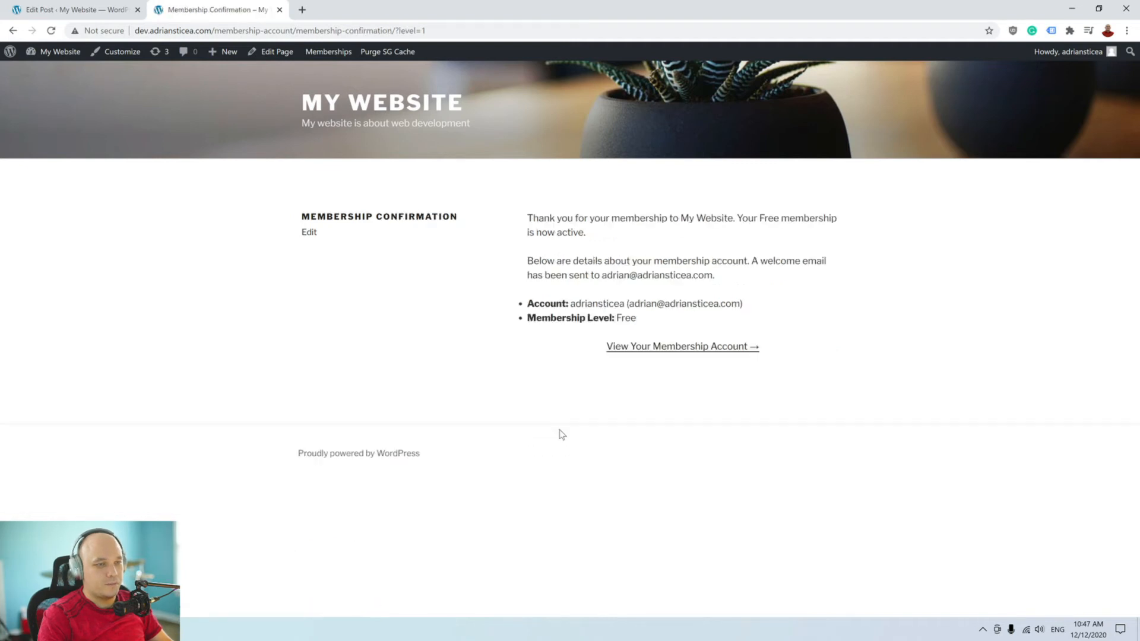
left_click(664, 347)
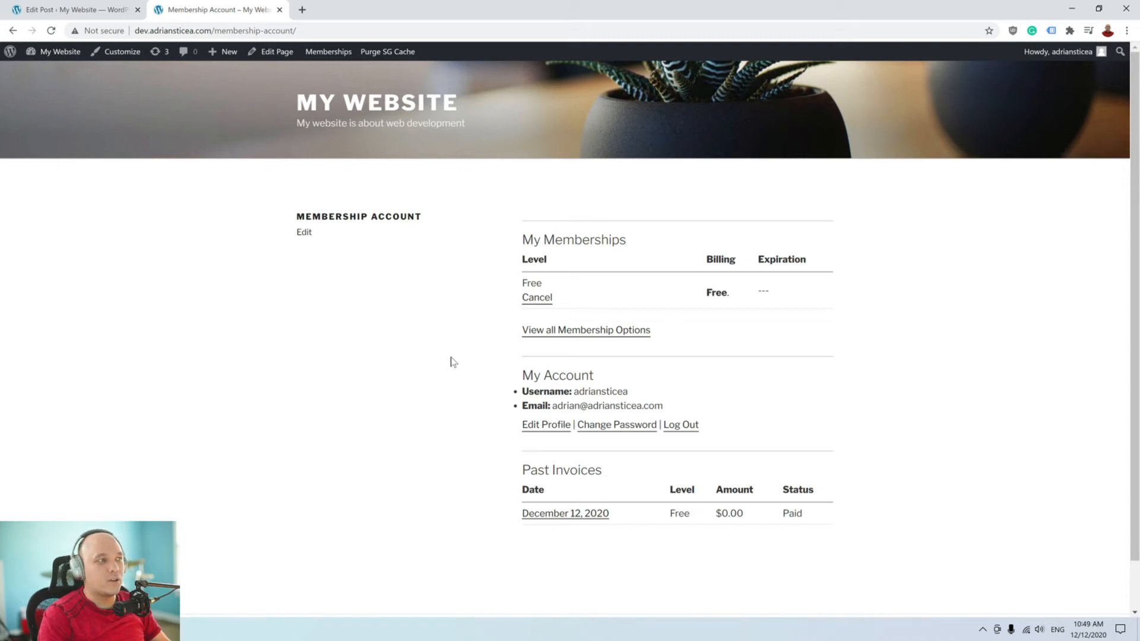
Add a new membership level in the Paid Memberships Pro settings and name it "Premium"
left_click(71, 9)
left_click(18, 61)
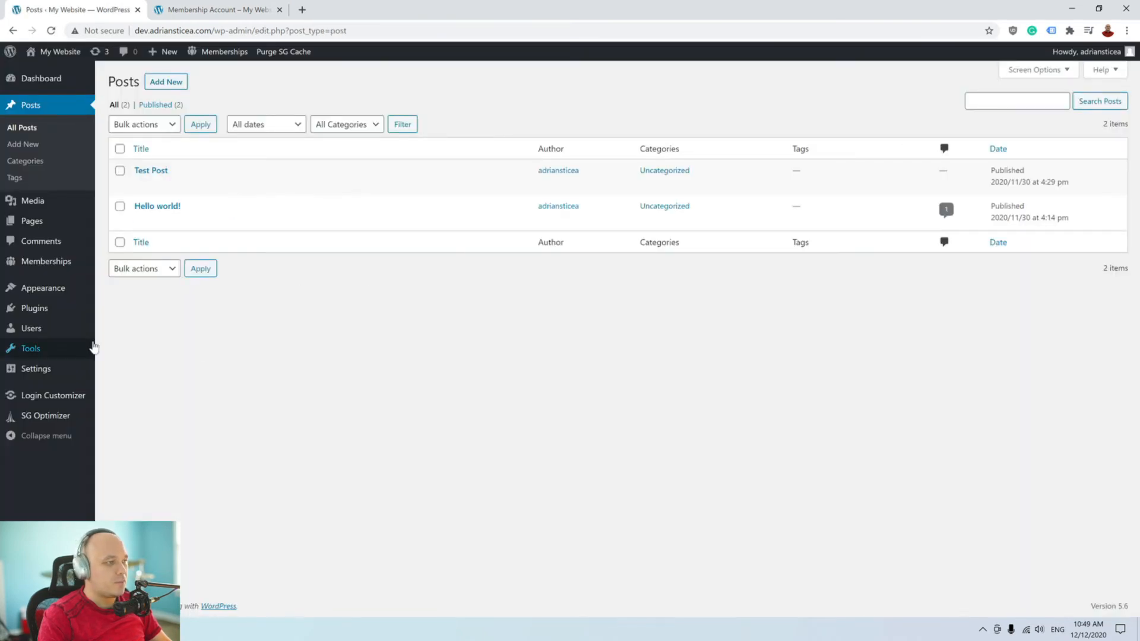
mouse_move(43, 268)
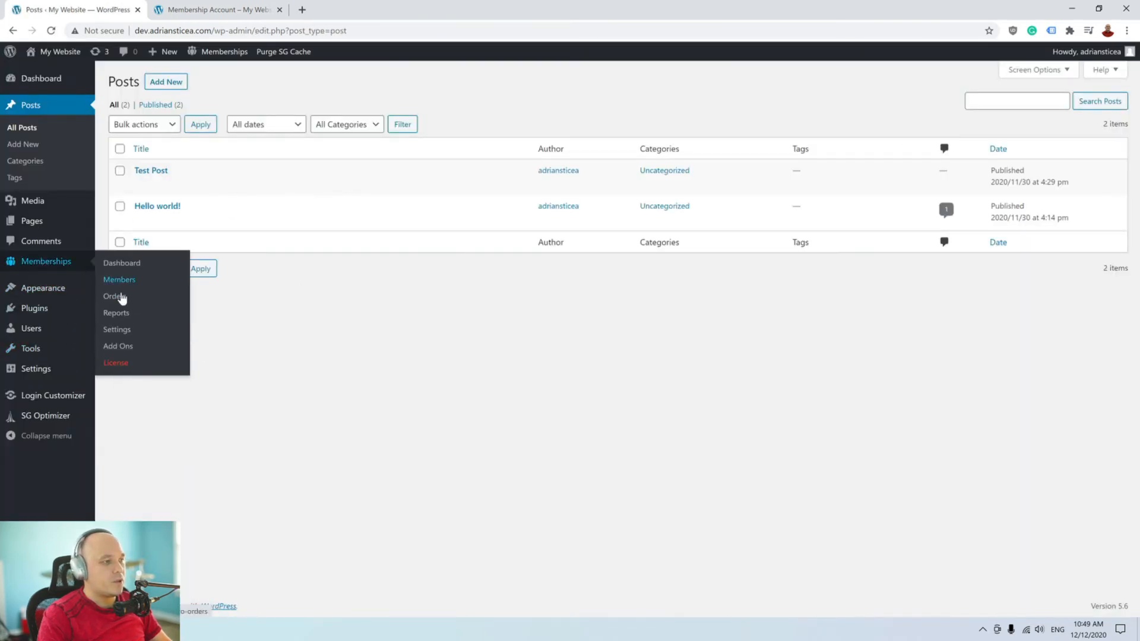
left_click(122, 332)
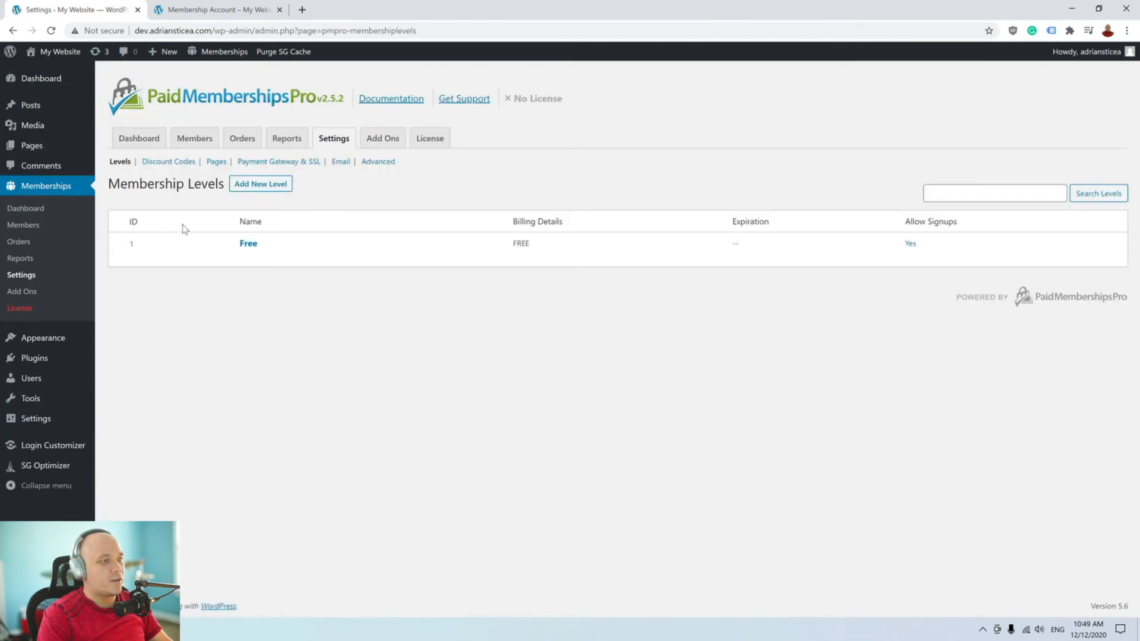
left_click(261, 184)
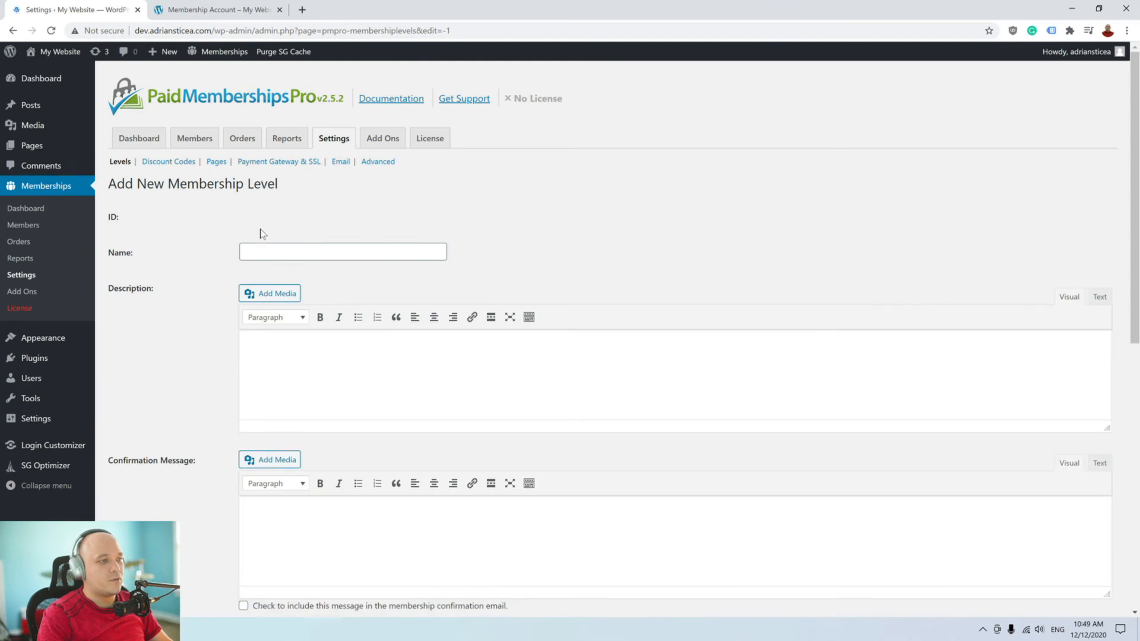
left_click(262, 251)
type("P")
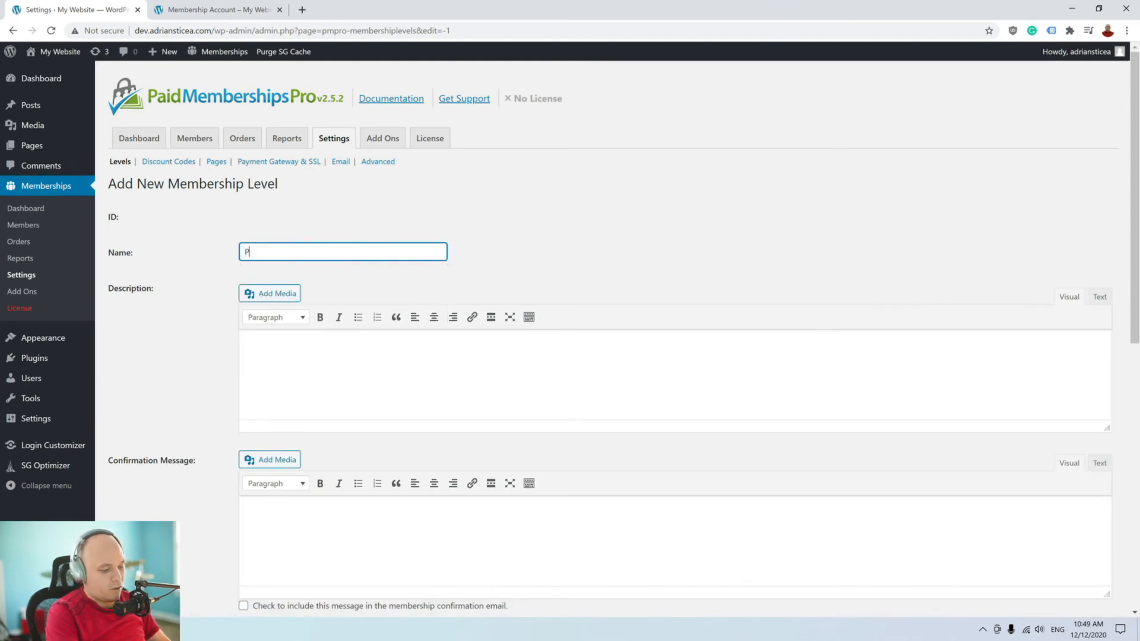
type("remium")
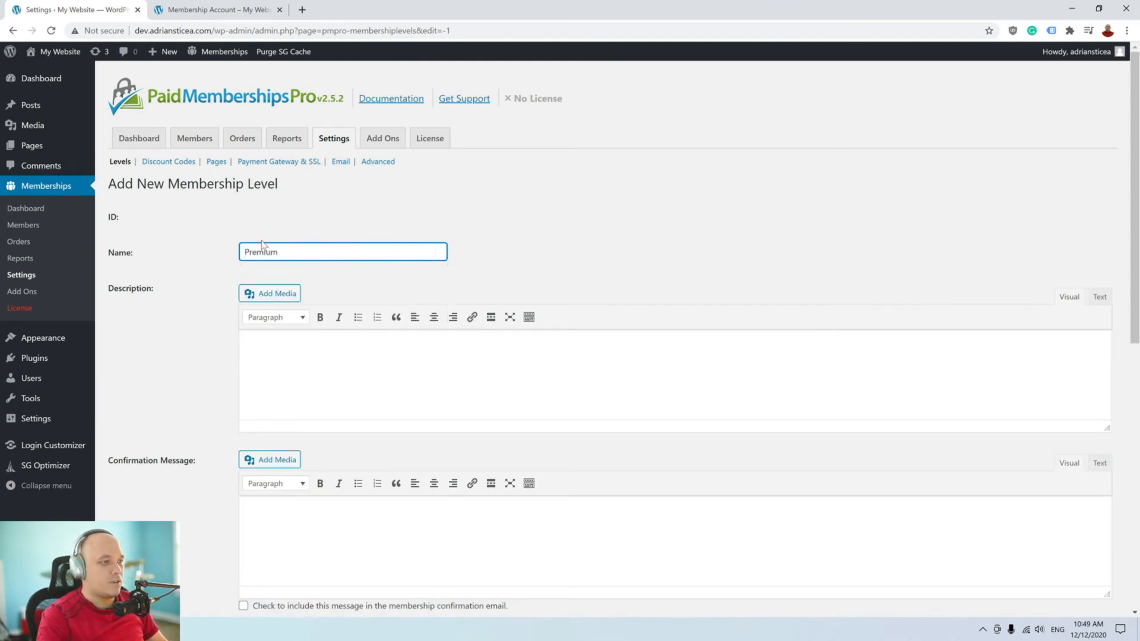
Enter "This the premium Level" as the description of the Premium level
left_click(263, 349)
type("This")
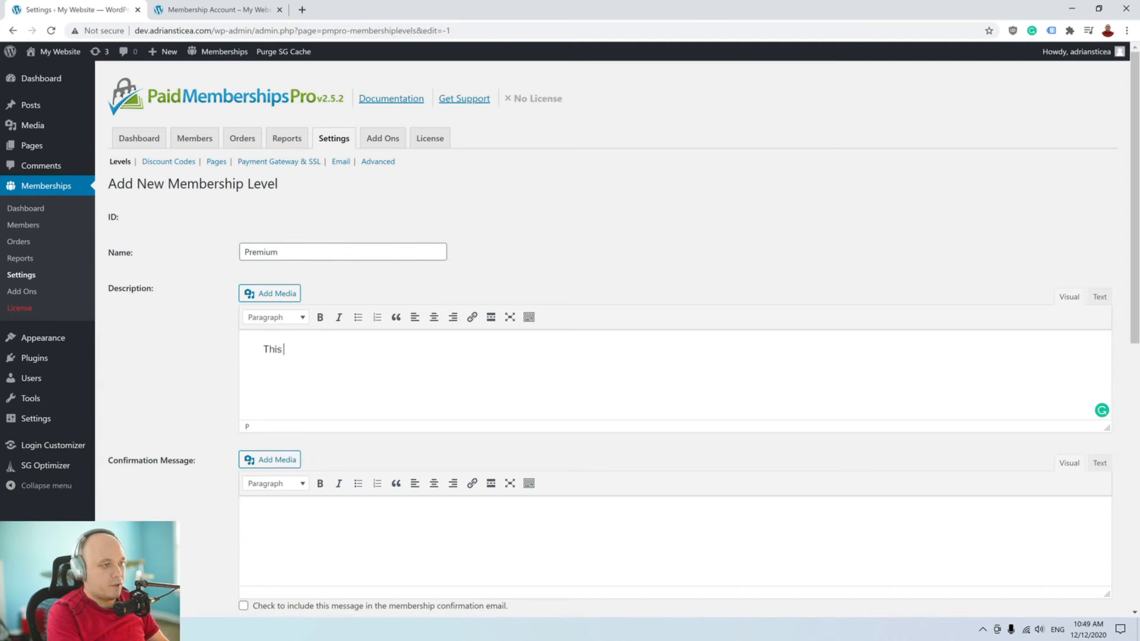
type(" the premium L")
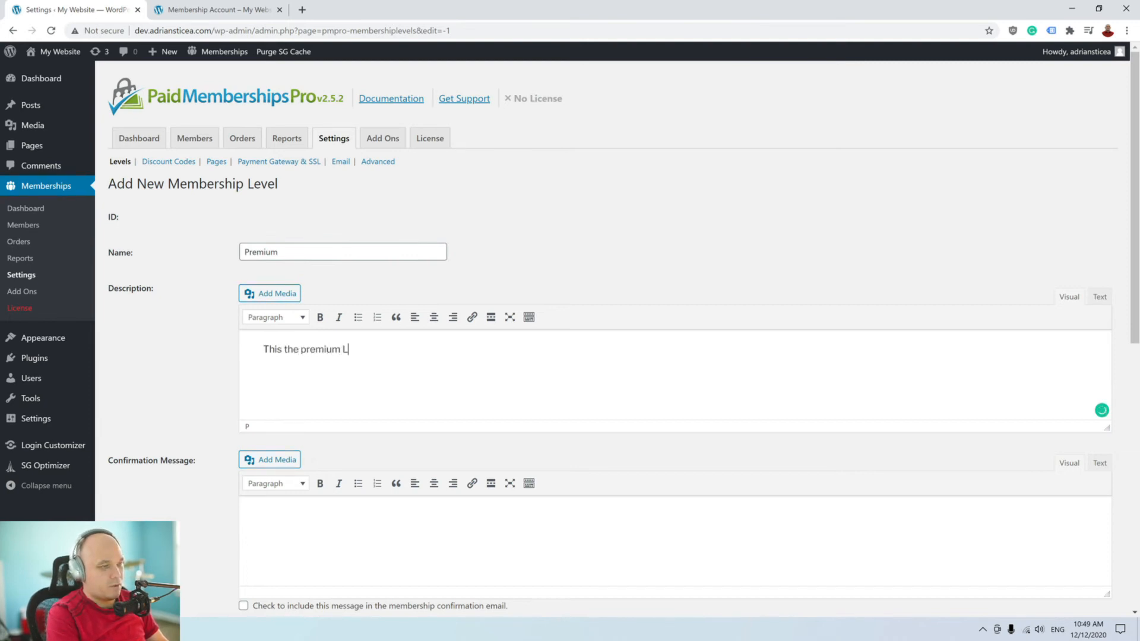
type("evel")
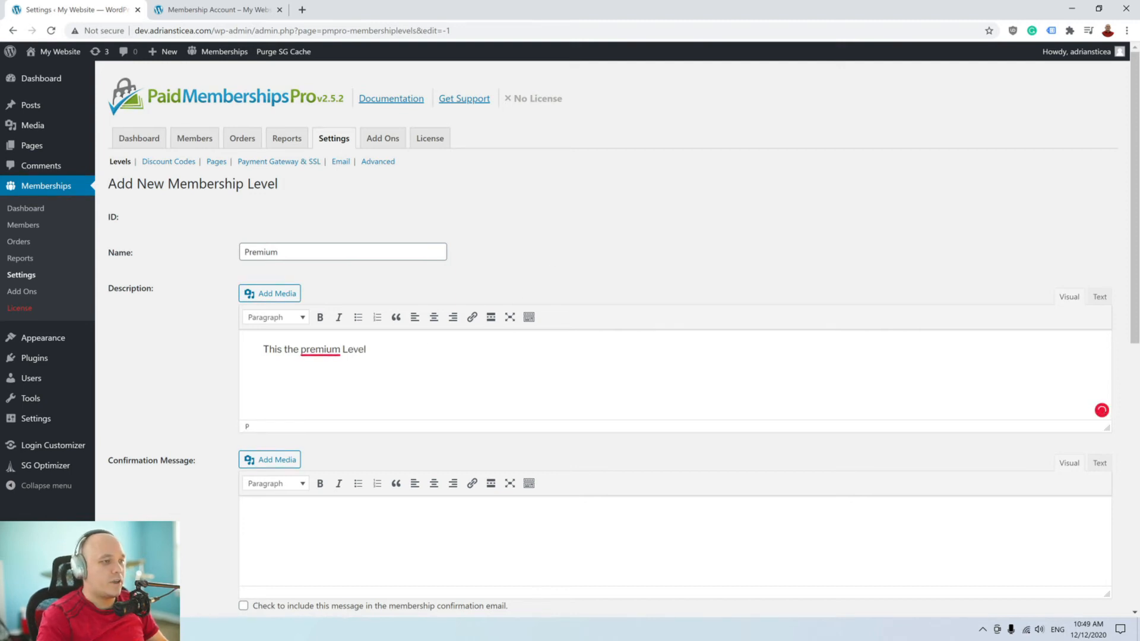
mouse_move(320, 351)
Set the Premium level's initial payment to $10 and enable a recurring subscription billed $10 per 1 month
scroll(594, 332, "down", 3)
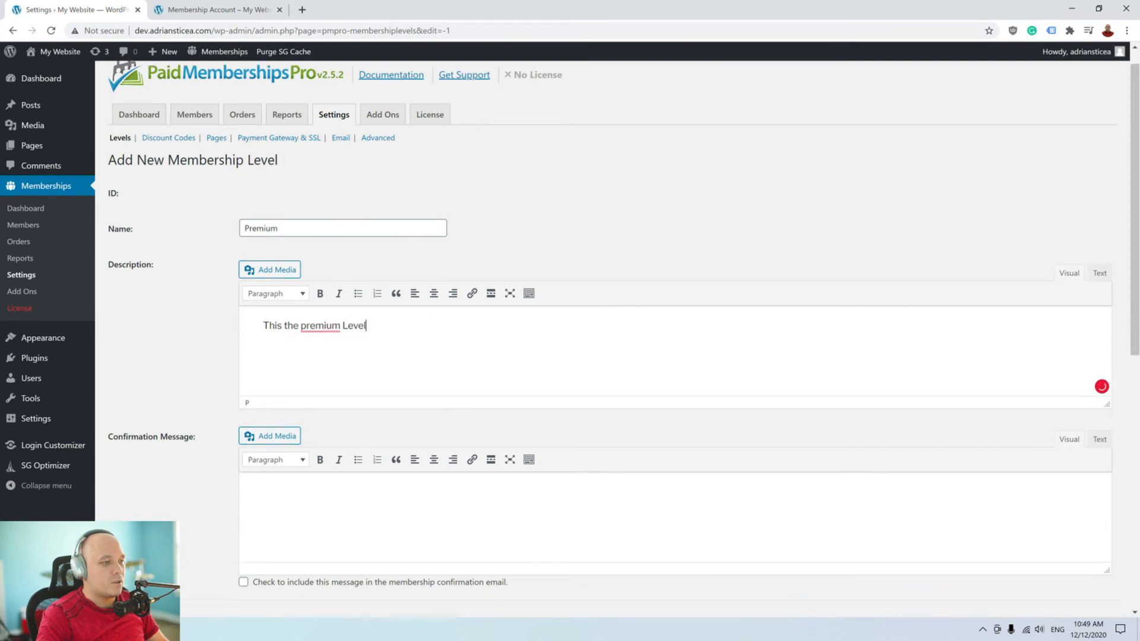
scroll(502, 233, "down", 4)
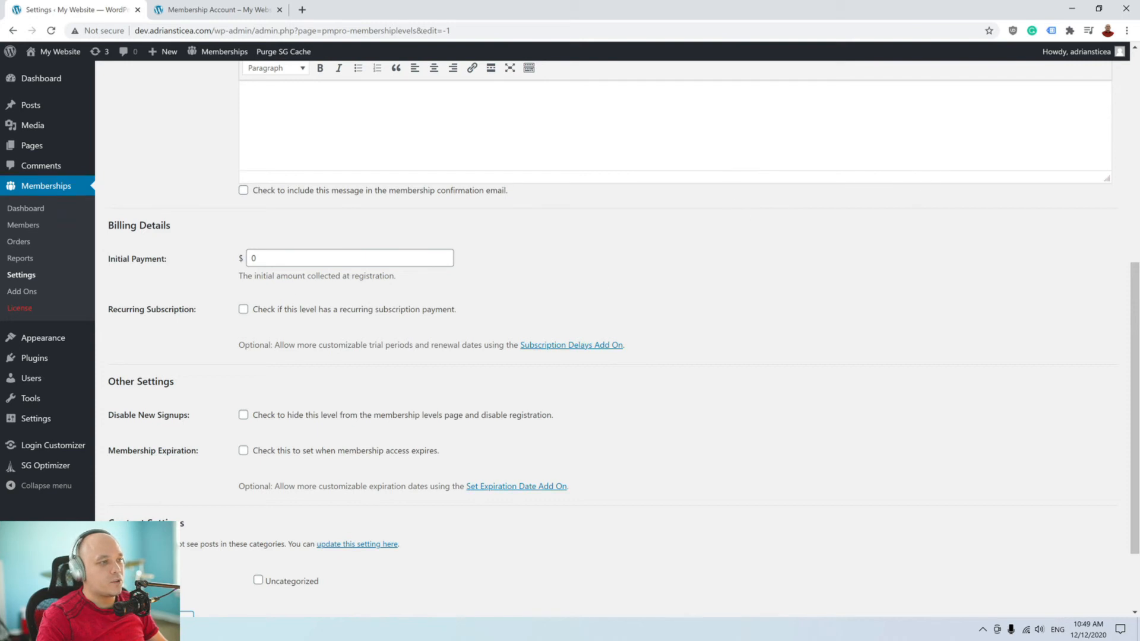
left_click(261, 258)
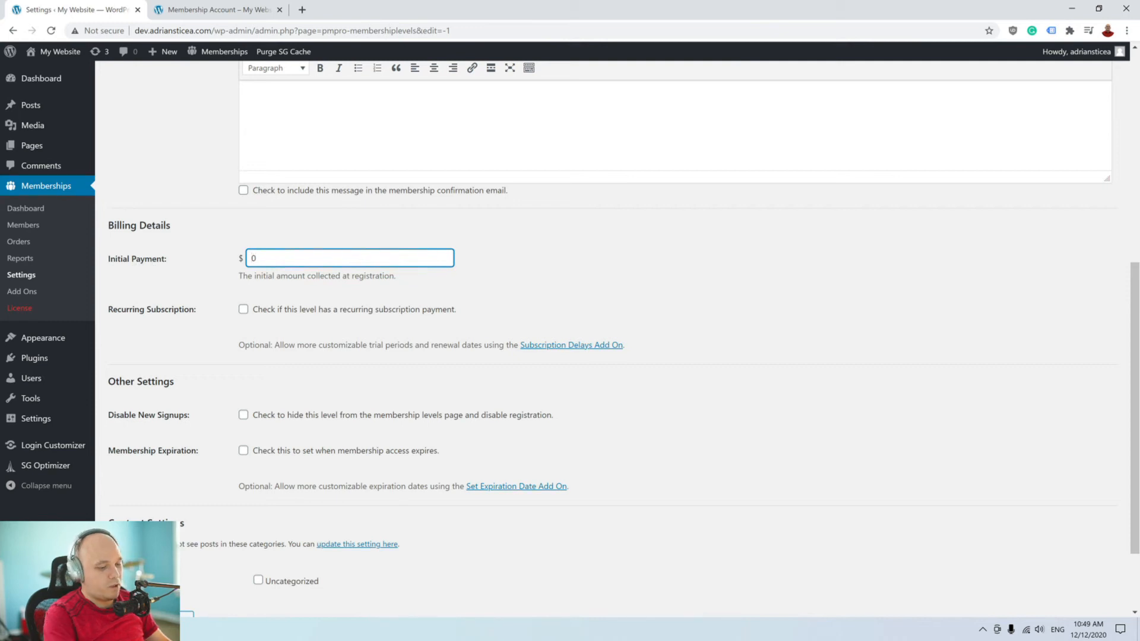
type("1")
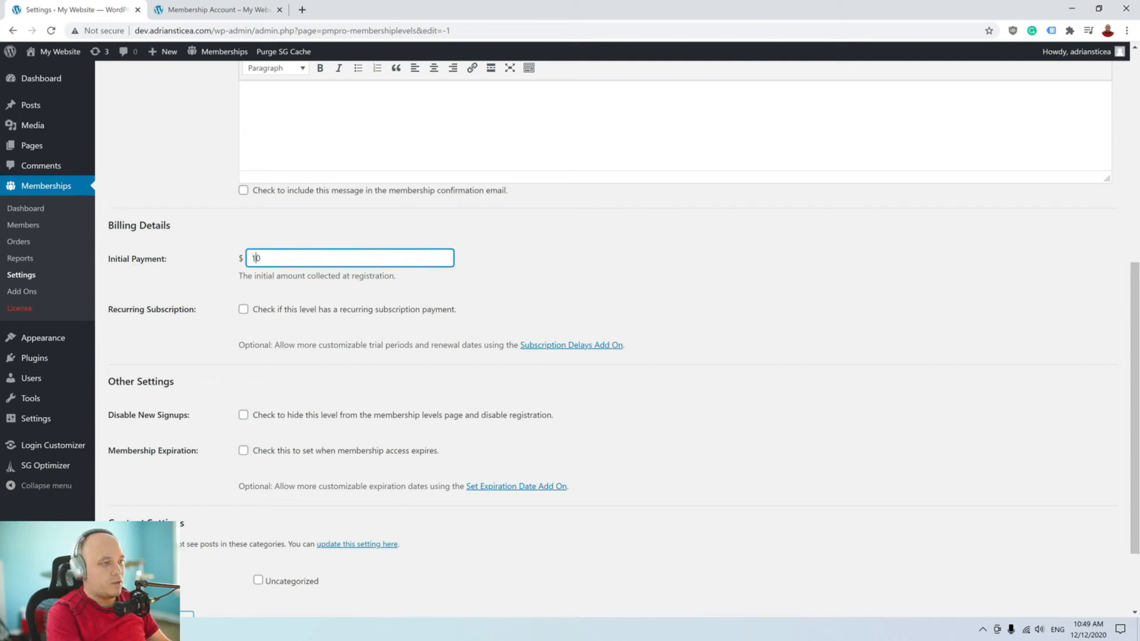
left_click(244, 309)
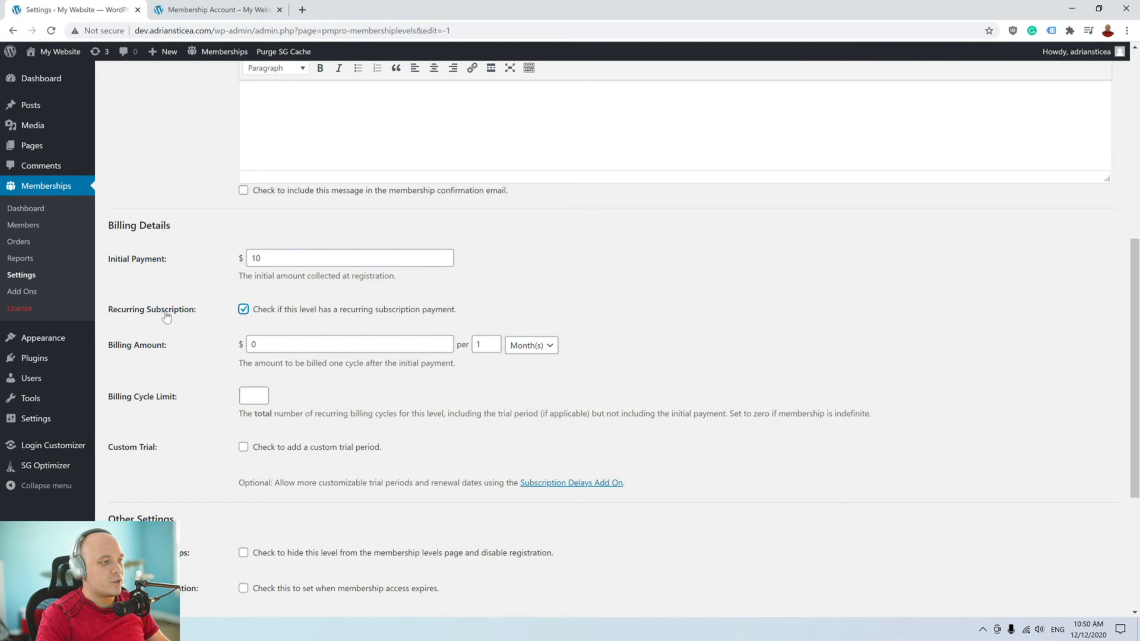
left_click(250, 344)
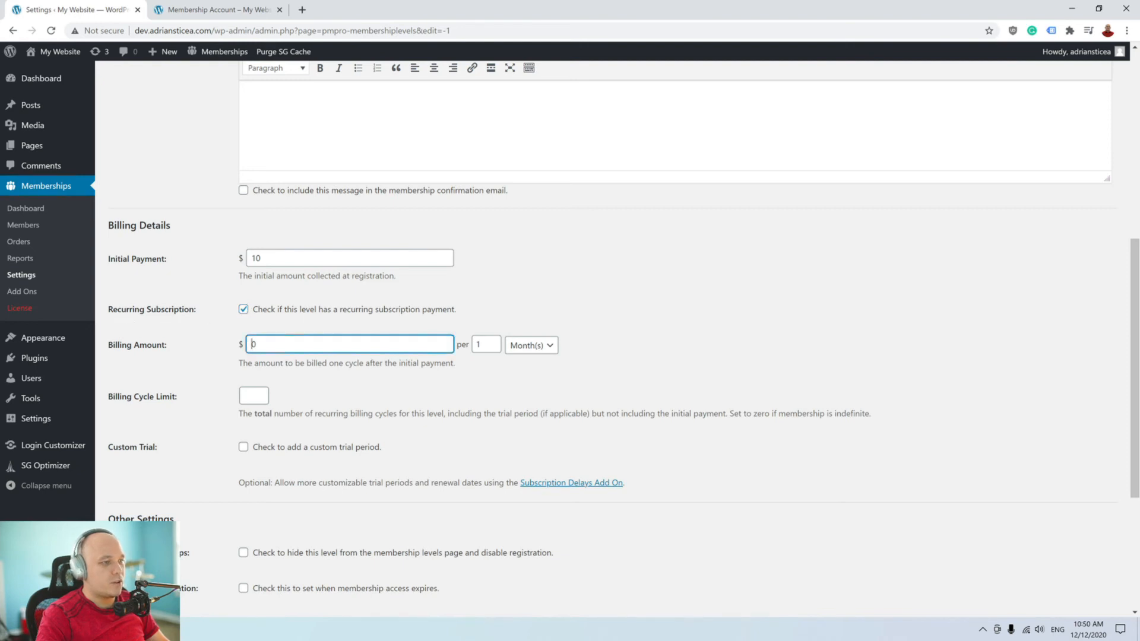
type("1")
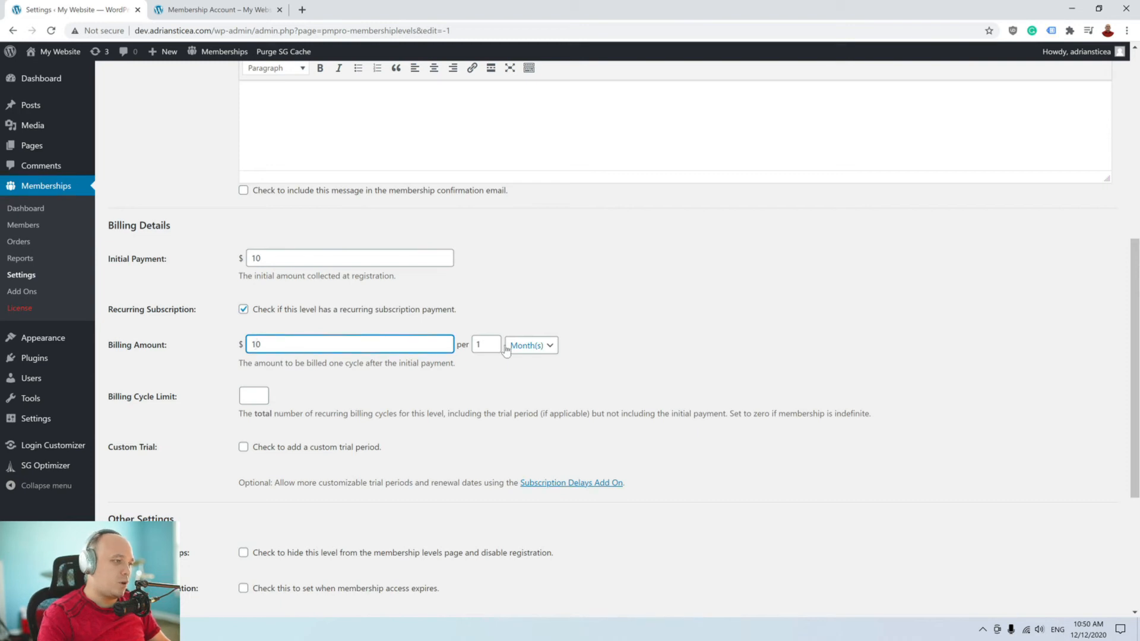
left_click(671, 315)
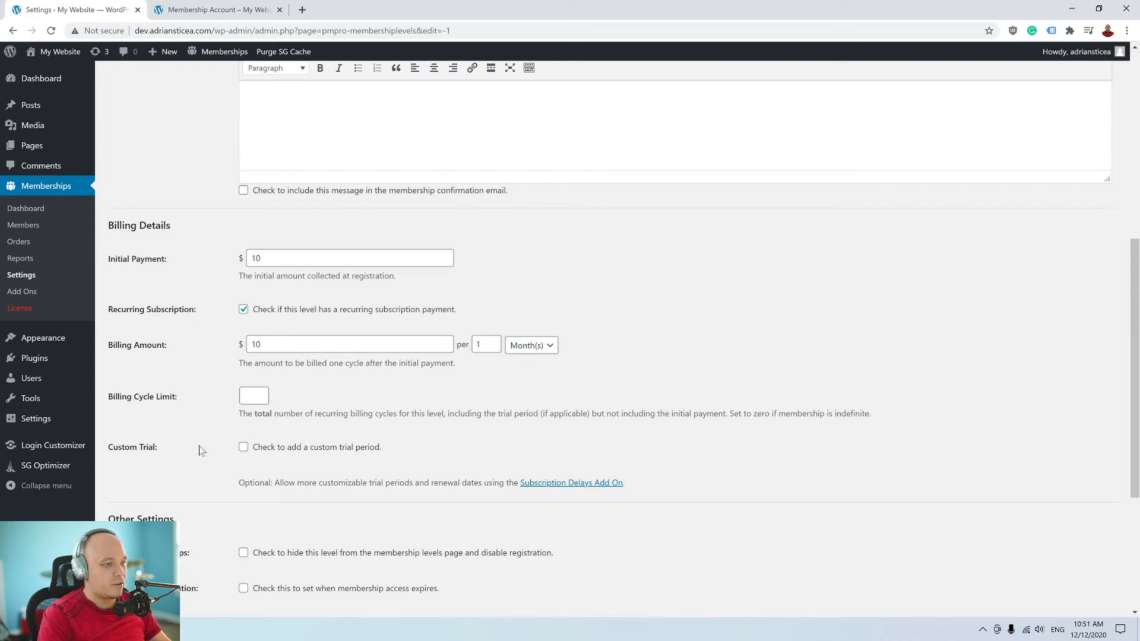
Switch the custom trial option on and back off, and save the Premium level
left_click(244, 449)
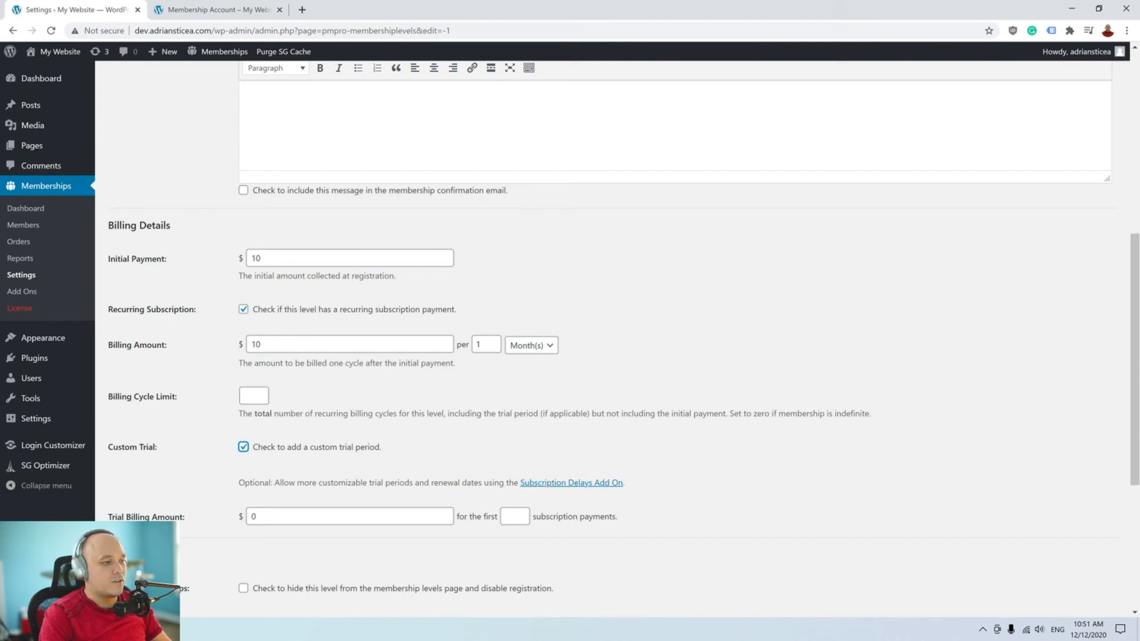
left_click(242, 448)
scroll(306, 394, "down", 4)
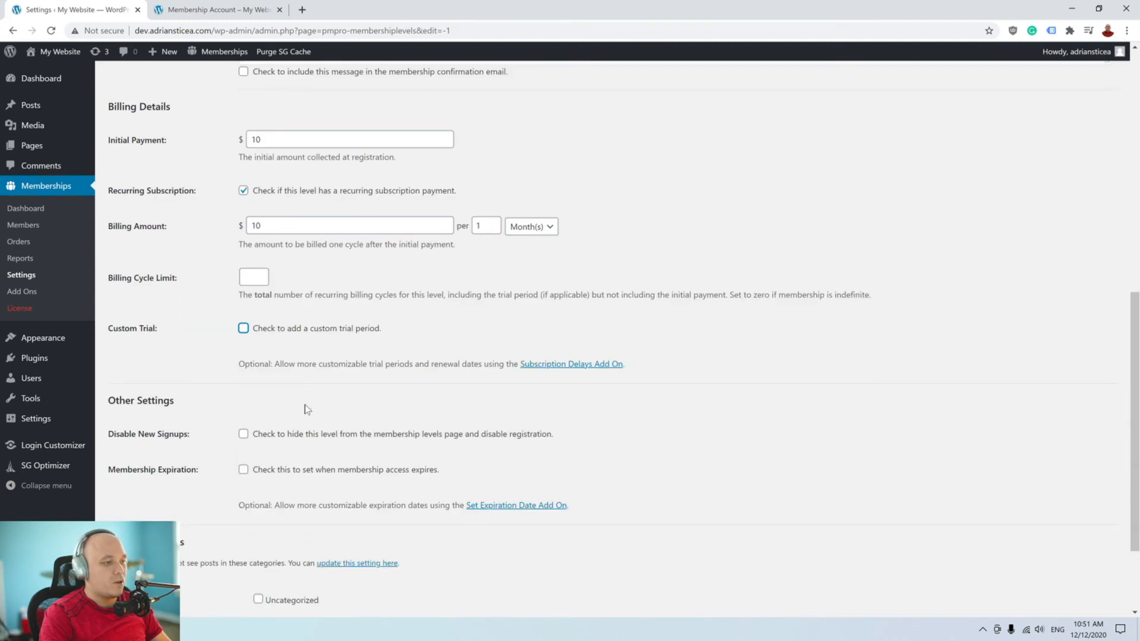
left_click(135, 515)
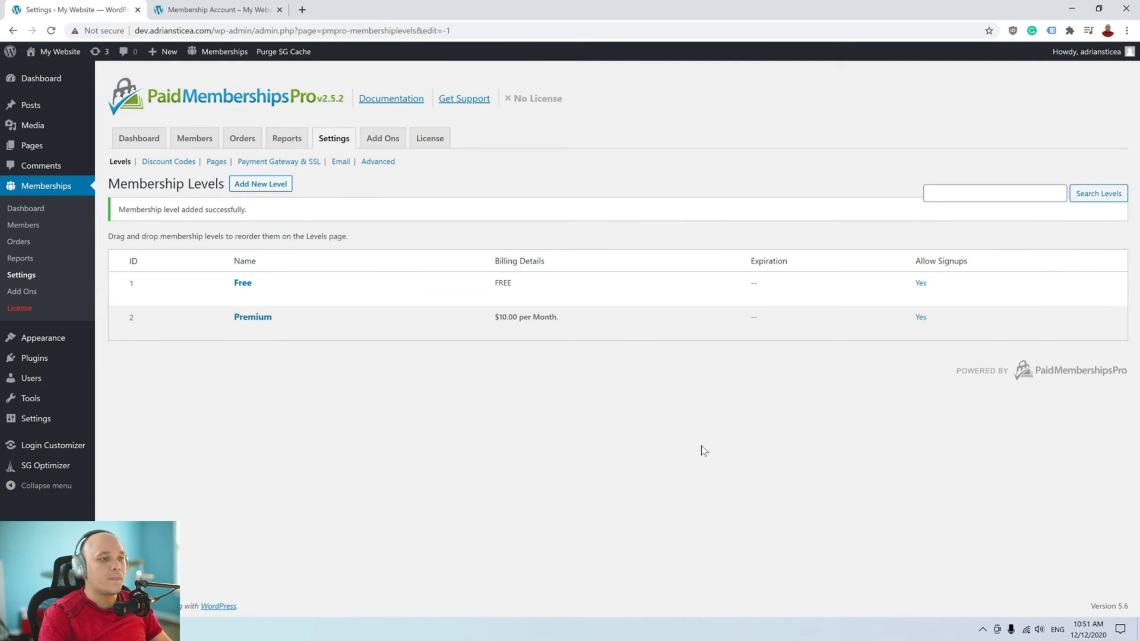
Check the saved levels list and view all membership options from the site's membership account page
mouse_move(544, 282)
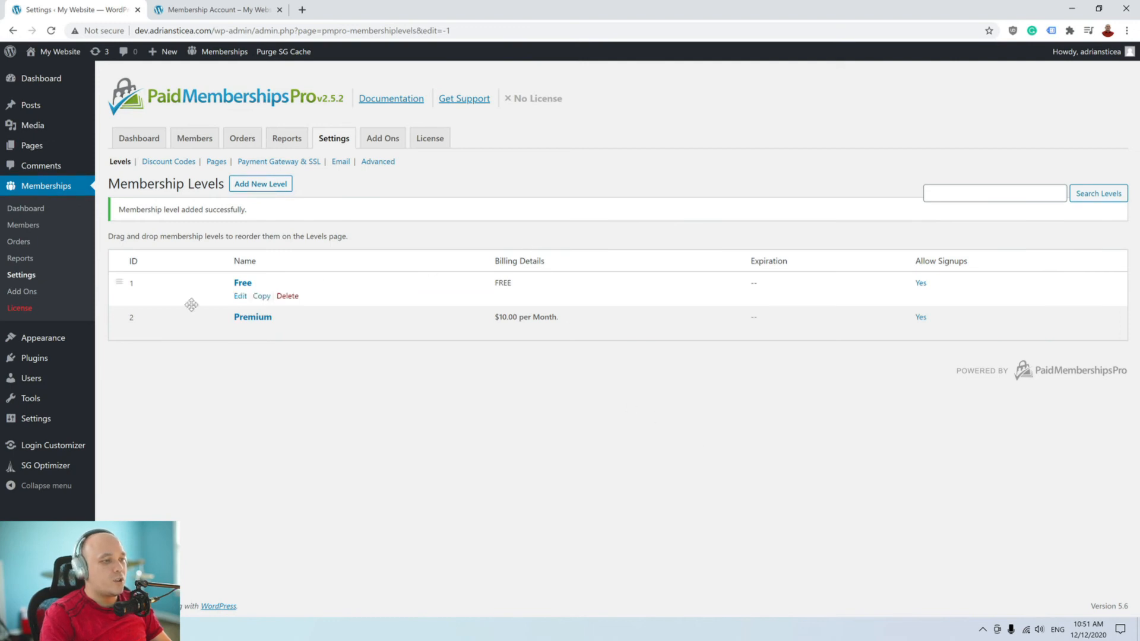
mouse_move(293, 316)
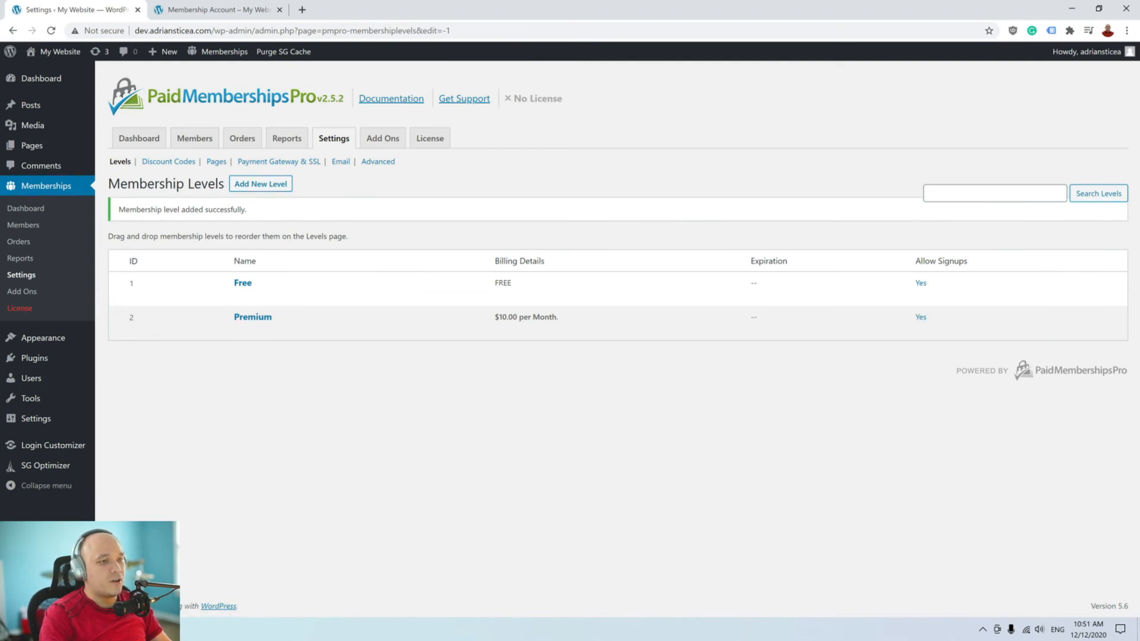
left_click(237, 9)
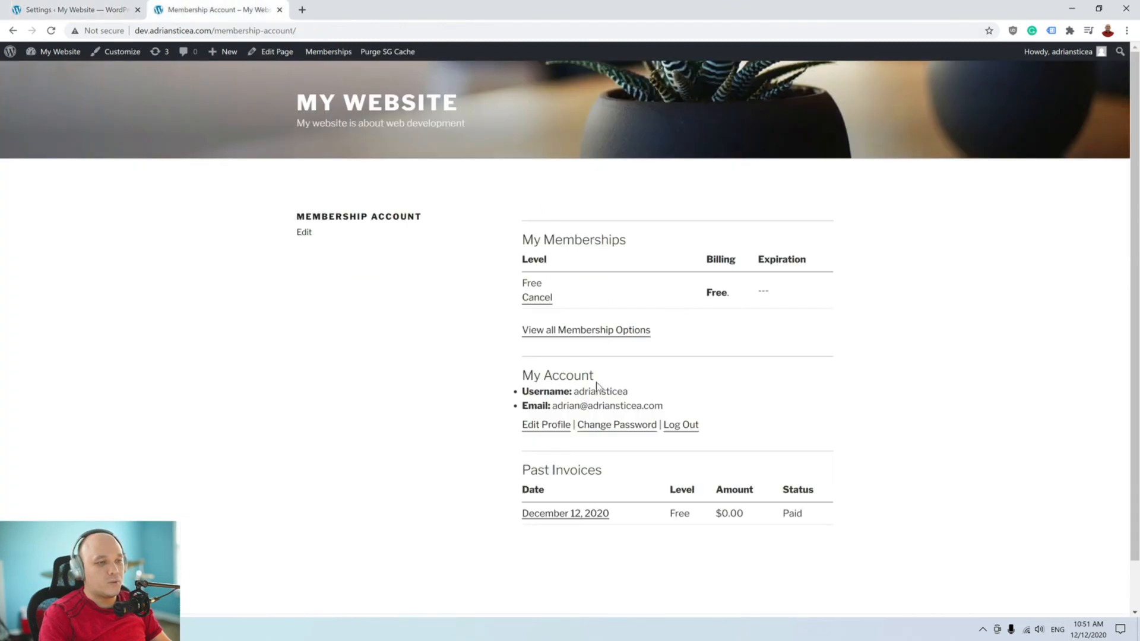
left_click(560, 331)
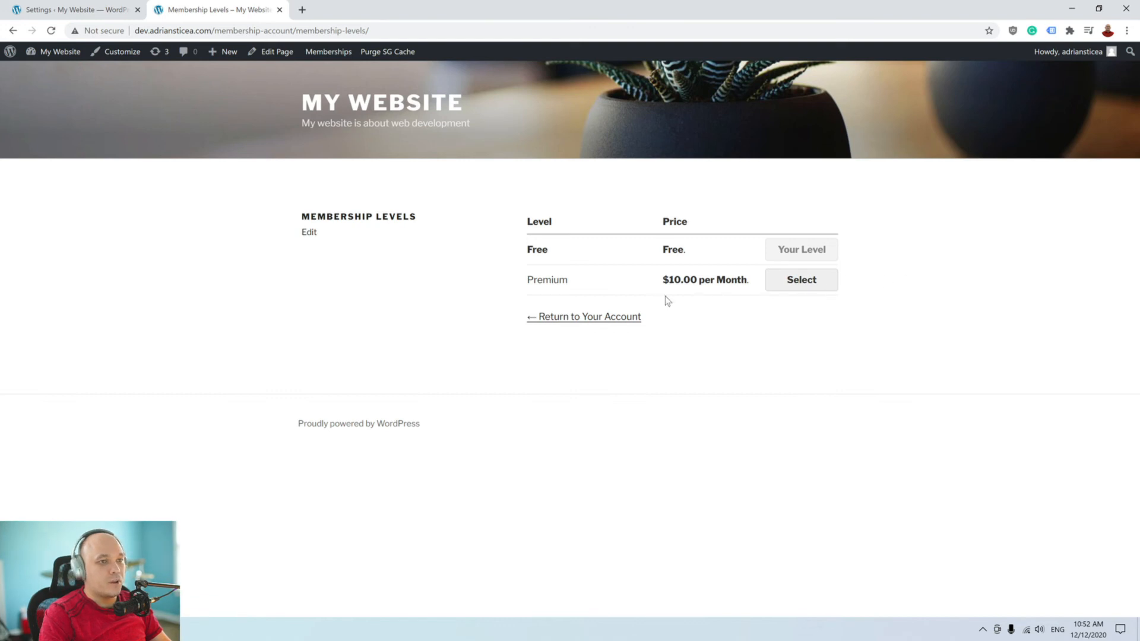
Return to the admin's Payment Gateway & SSL settings and examine the available payment gateways, keeping Testing Only
left_click(72, 11)
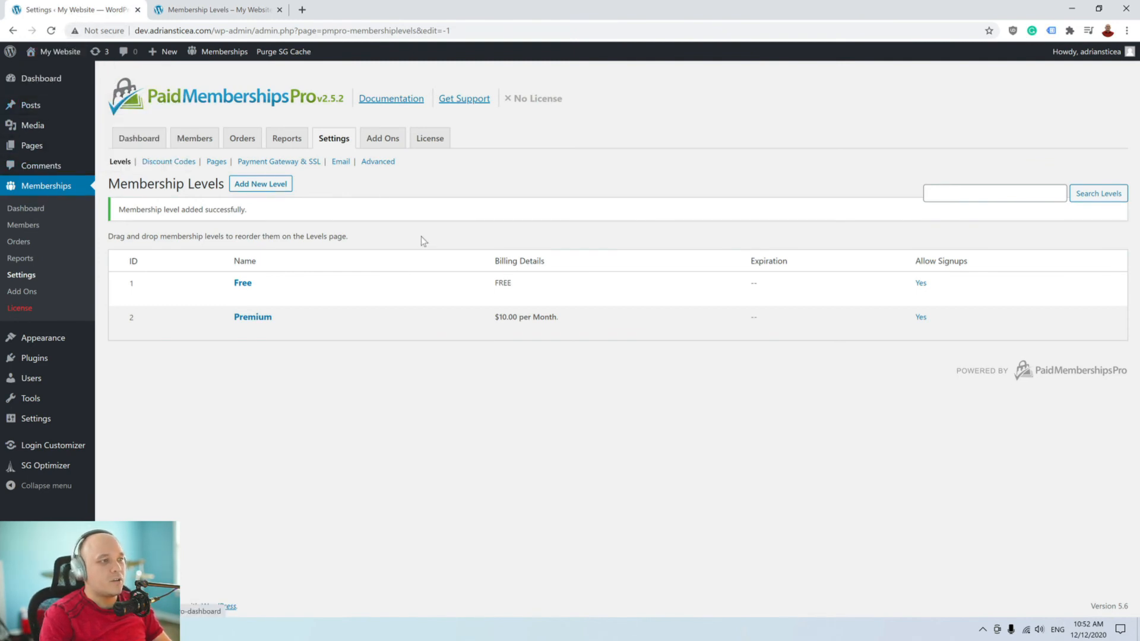
left_click(281, 164)
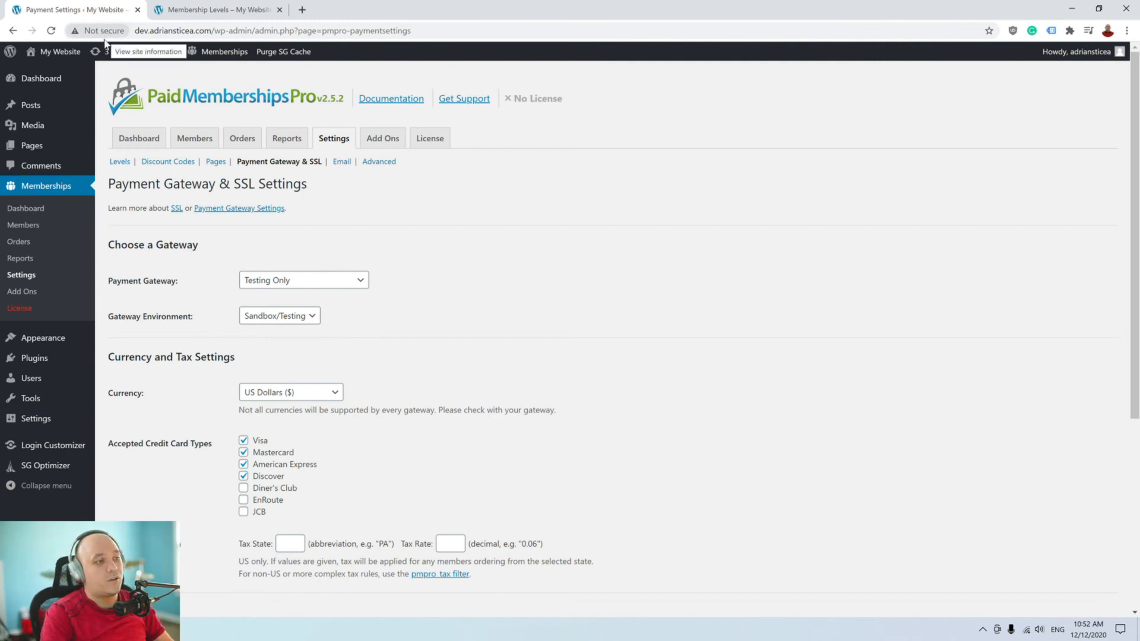
left_click(298, 285)
left_click(297, 286)
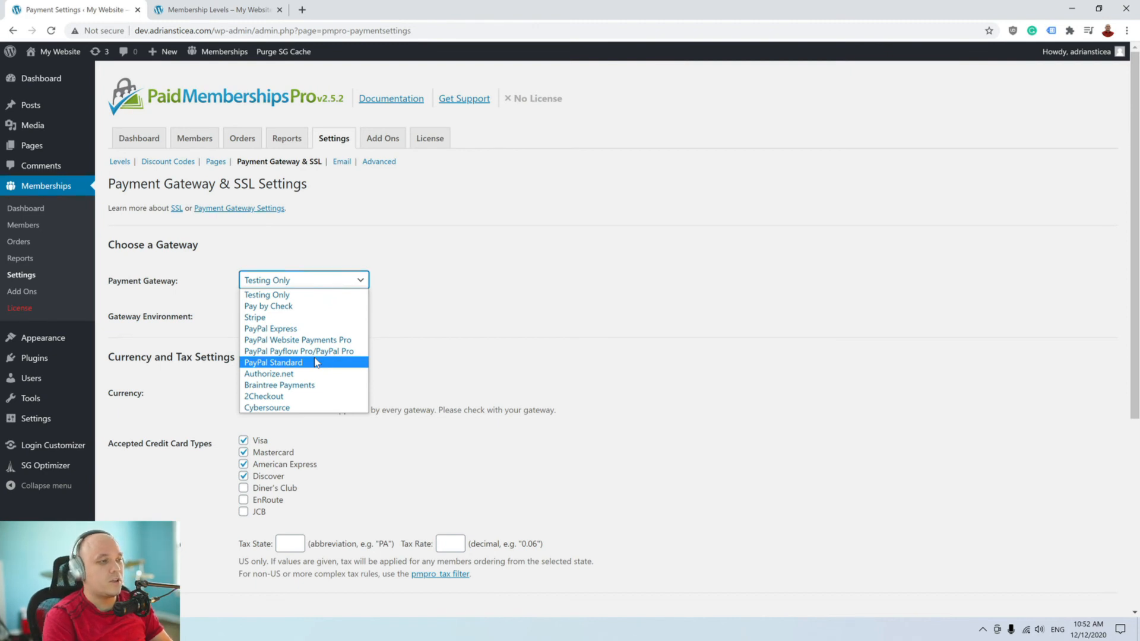
left_click(460, 295)
Review the currency, credit card, tax and SSL settings, and save the payment settings
scroll(344, 178, "down", 3)
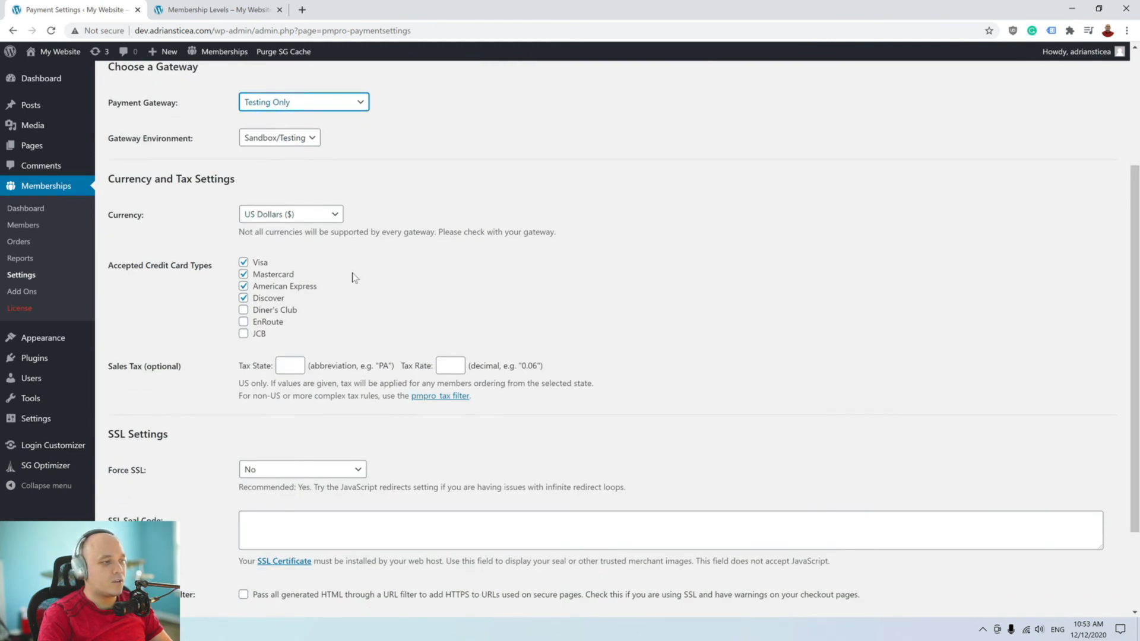
scroll(371, 273, "down", 2)
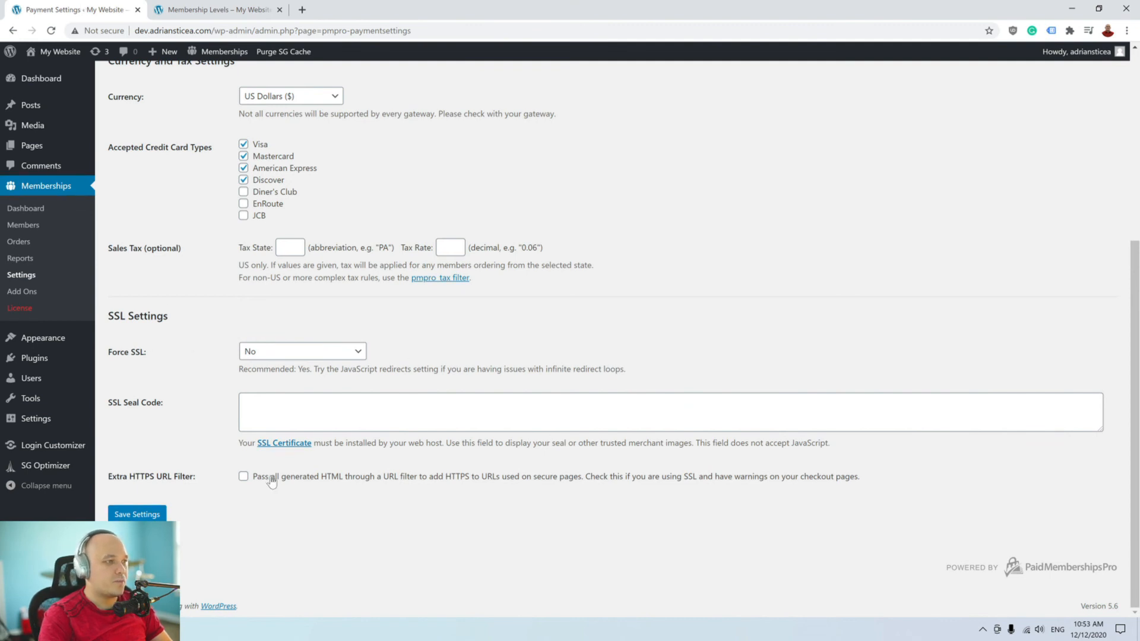
scroll(235, 475, "up", 5)
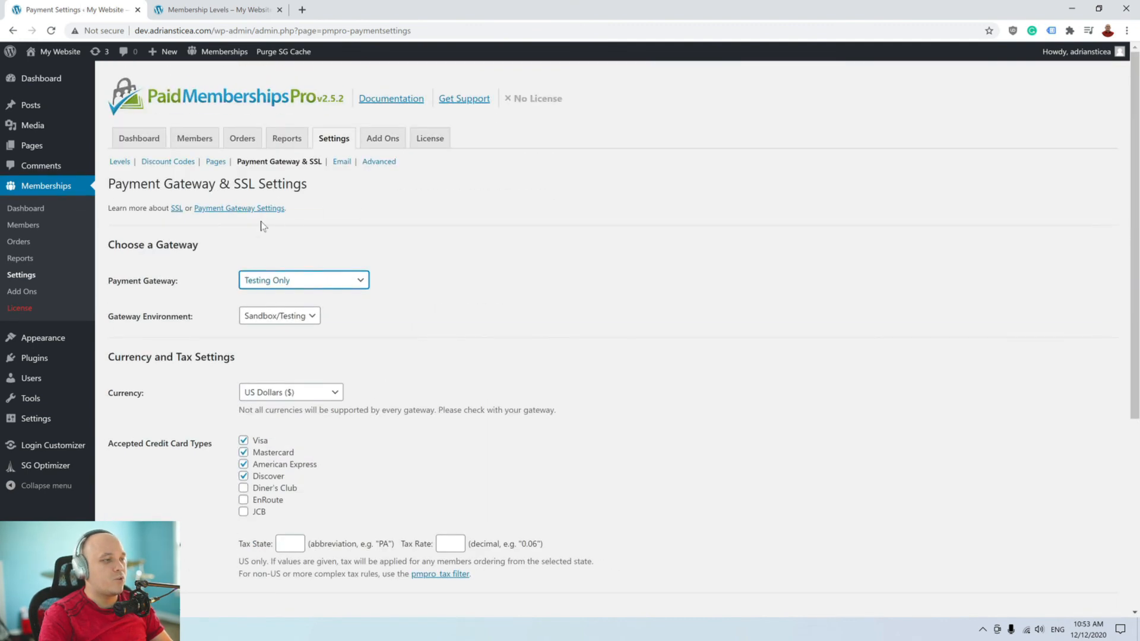
scroll(322, 285, "down", 5)
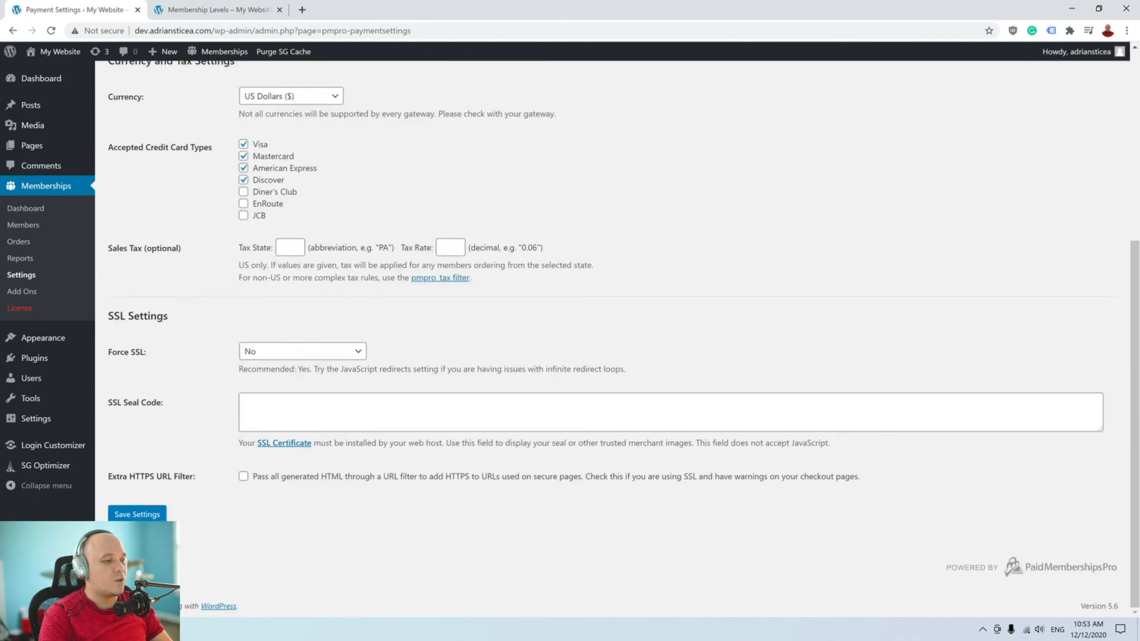
left_click(138, 514)
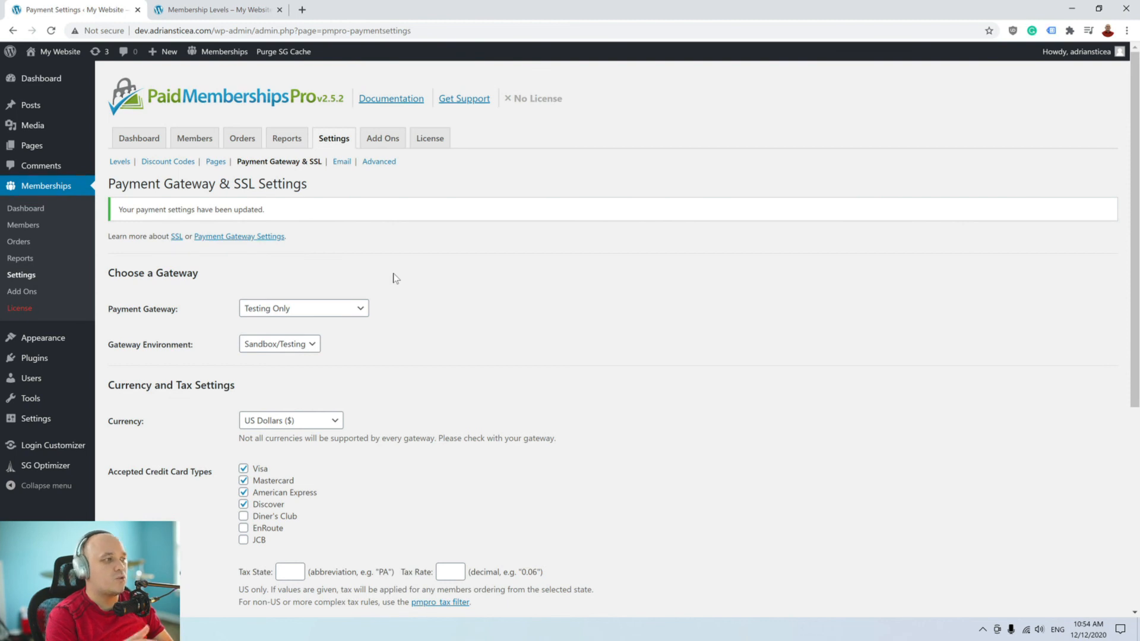
Try out the Free and Premium membership requirements on "Test Post" and return to the posts list without updating the post
left_click(31, 105)
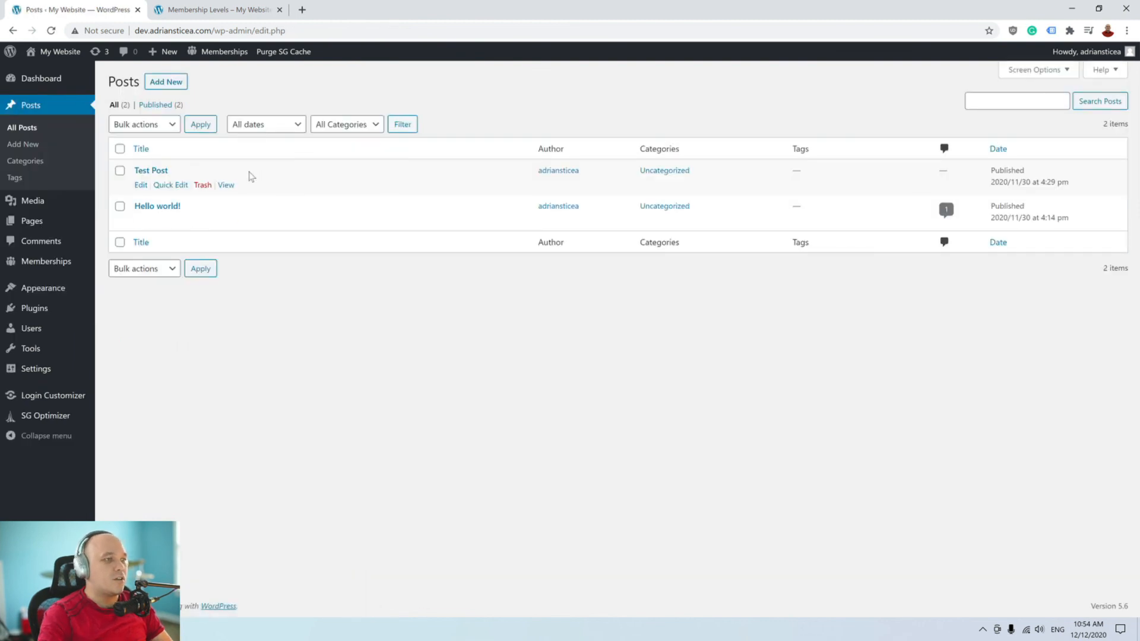
left_click(153, 171)
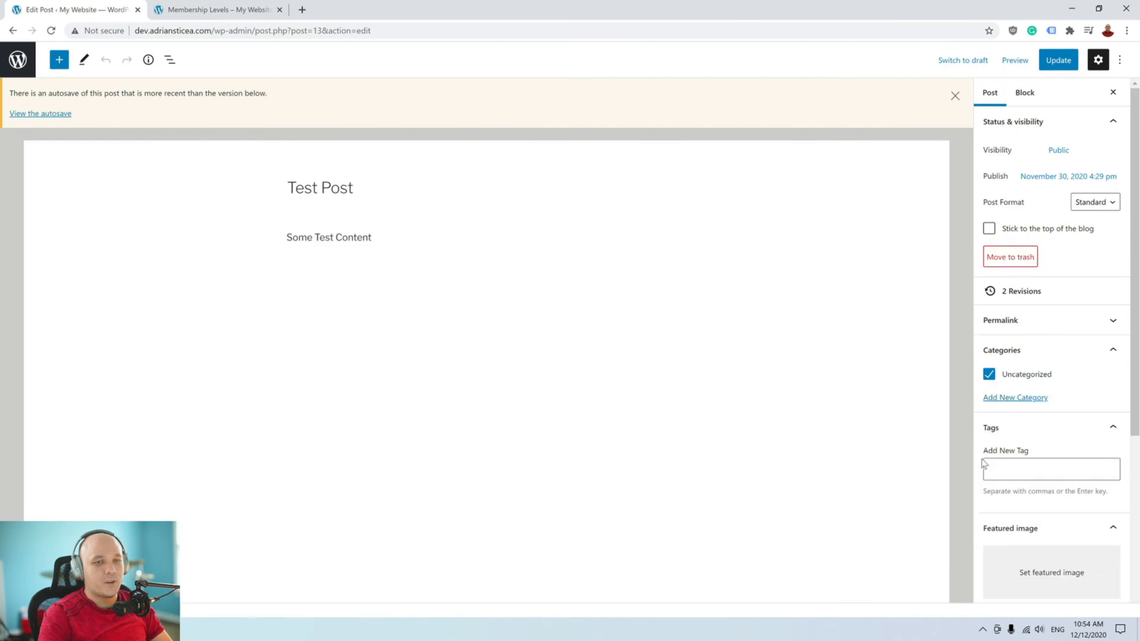
scroll(1063, 453, "down", 5)
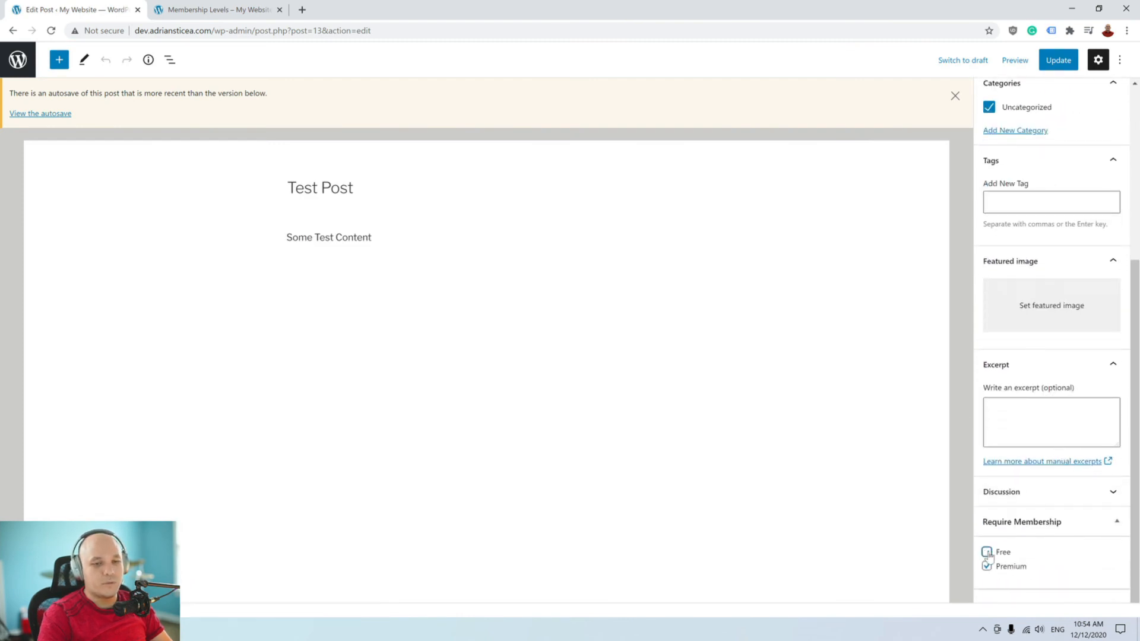
left_click(987, 566)
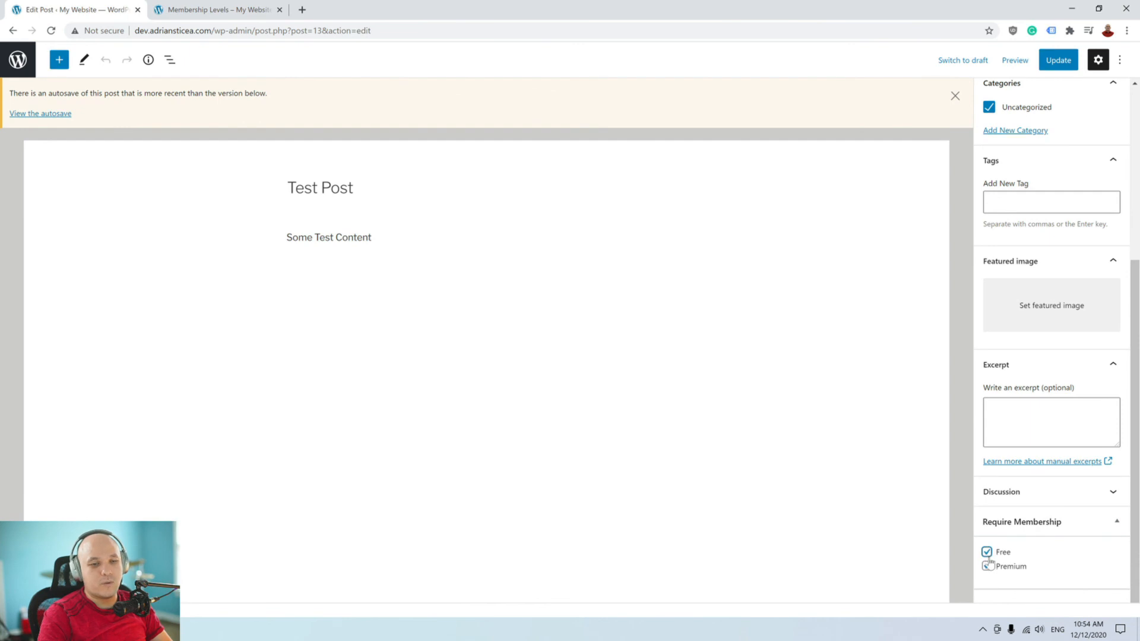
left_click(986, 566)
left_click(986, 552)
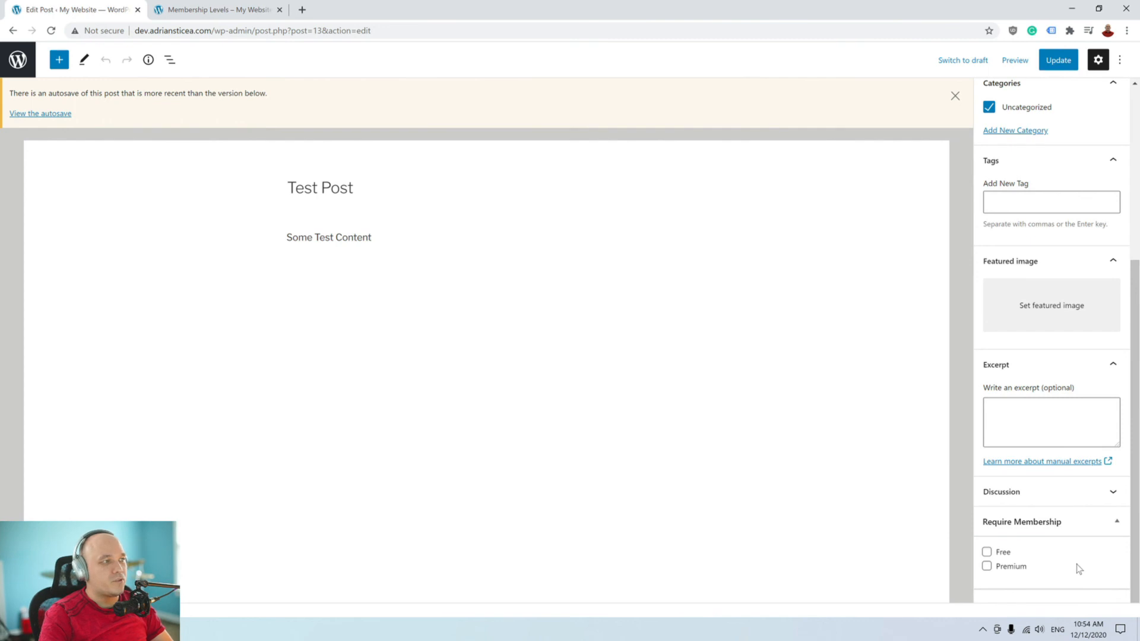
left_click(17, 59)
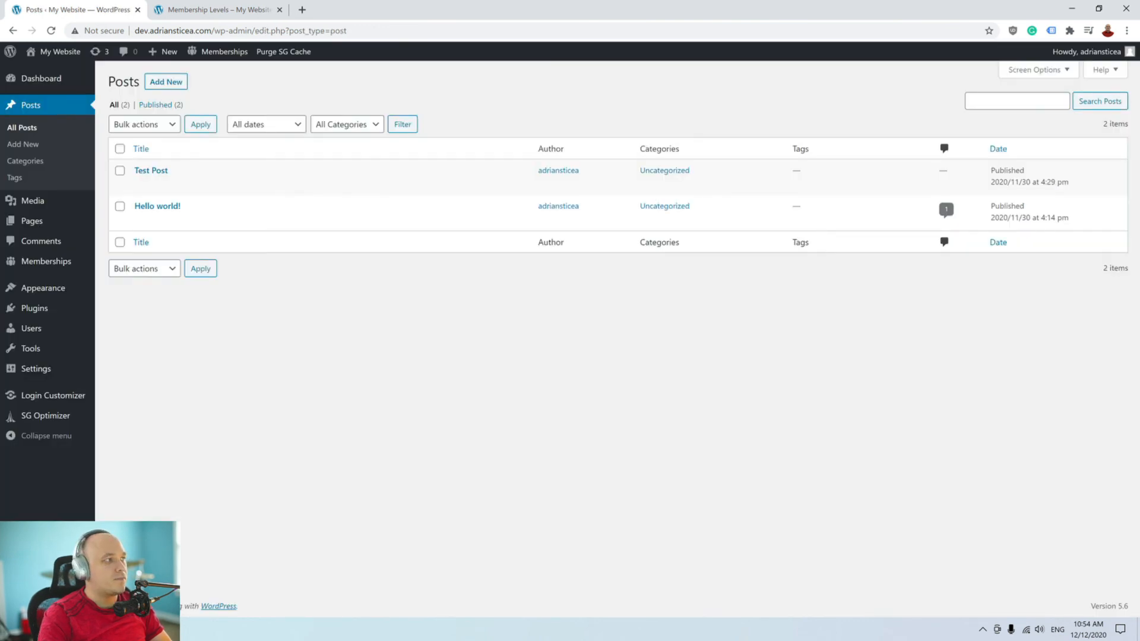